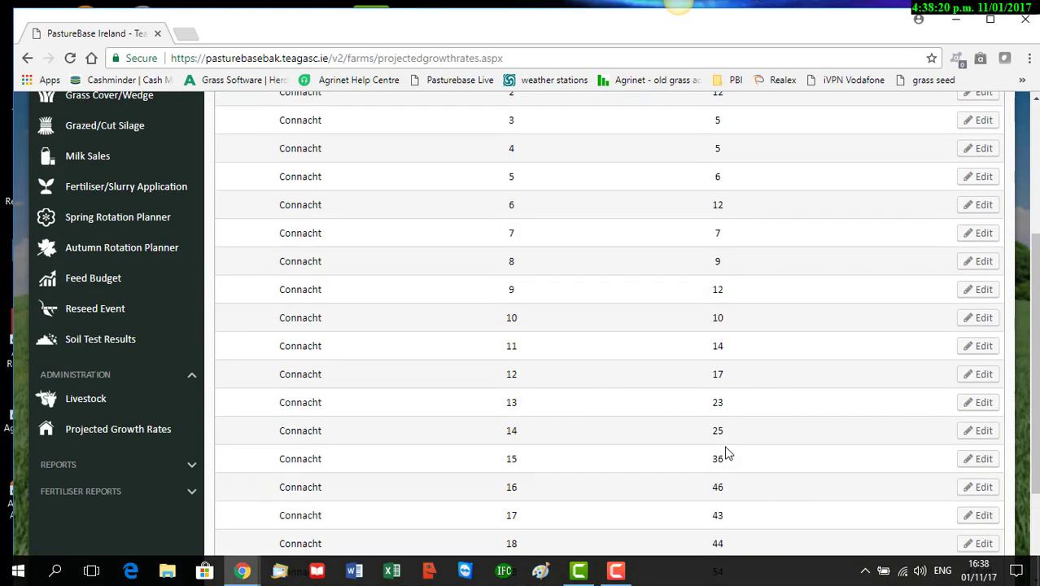
Step: Open the Feed Budget section and bring up the help centre's Feed Budget article list
scroll(728, 454, "up", 3)
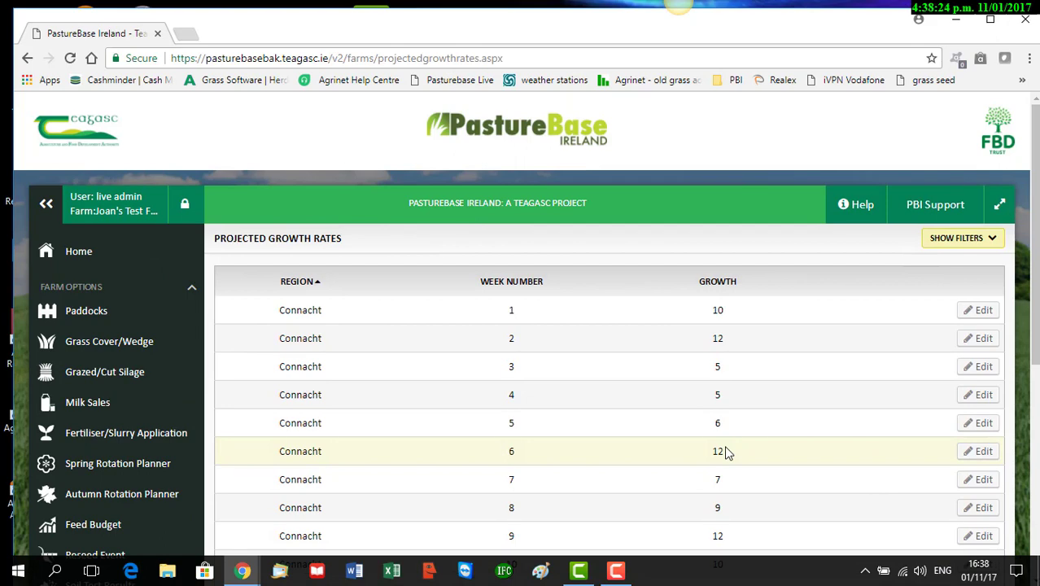
scroll(598, 474, "down", 2)
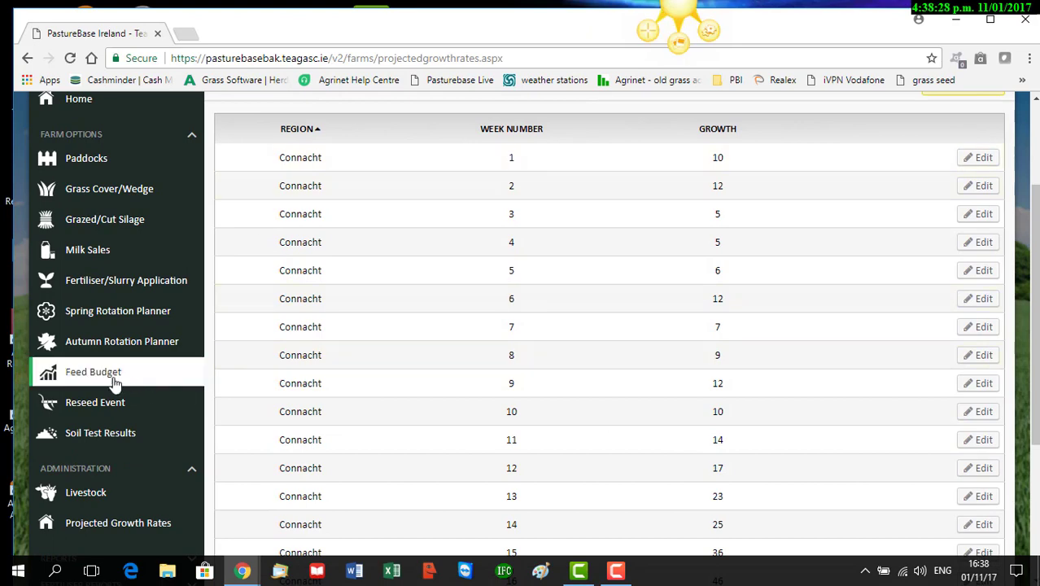
left_click(89, 372)
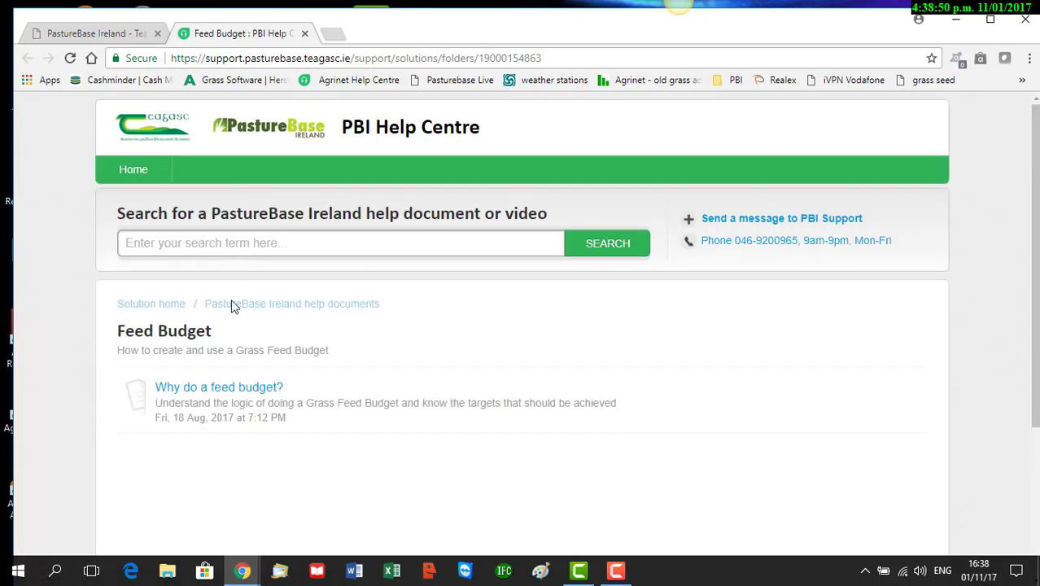
Step: Read 'Why do a feed budget?' down to its Appendix 1 target farm cover tables, then close it
left_click(228, 389)
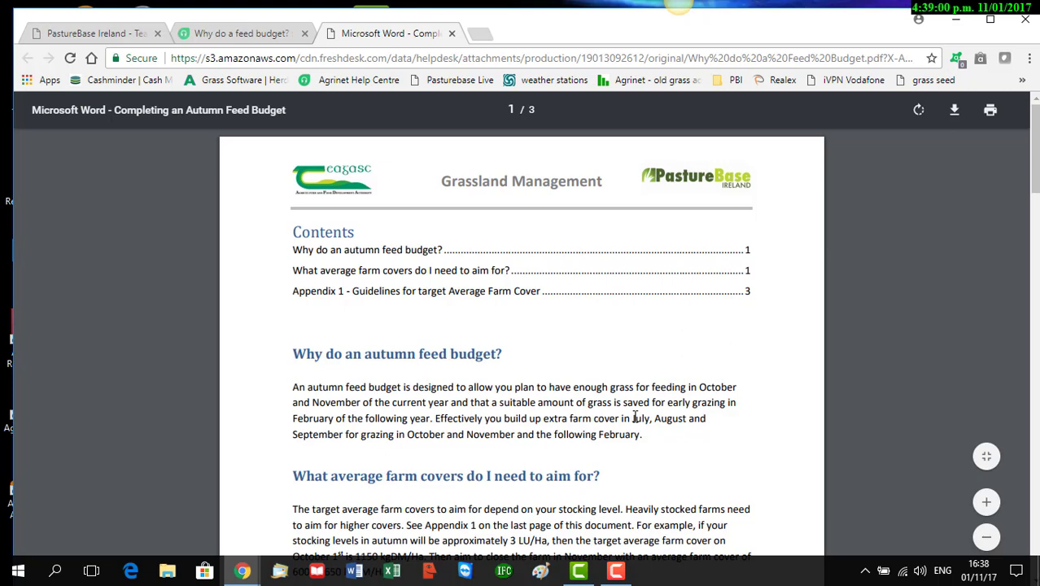
scroll(634, 417, "down", 1)
scroll(634, 417, "down", 1)
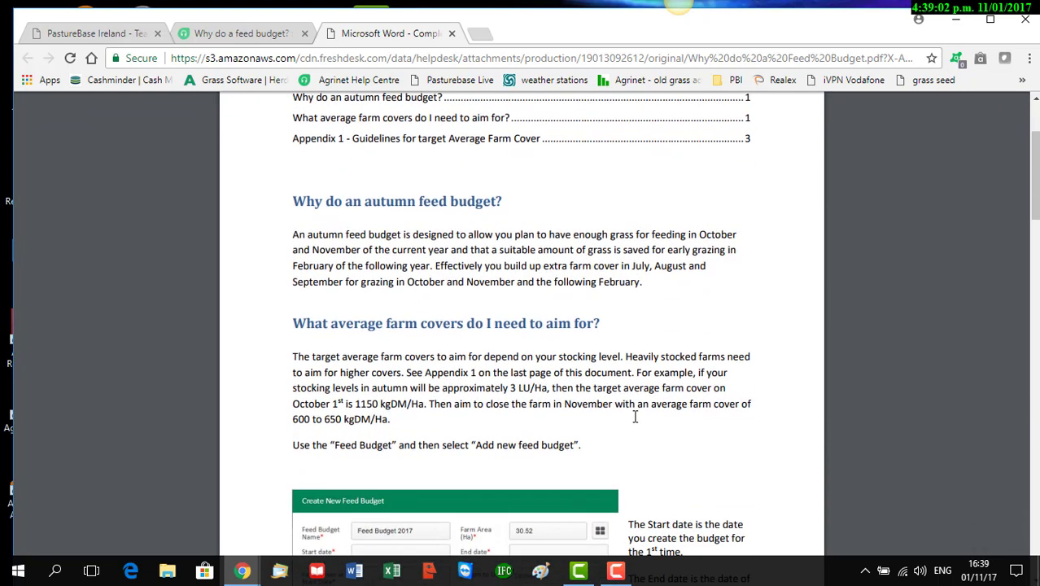
scroll(635, 417, "down", 2)
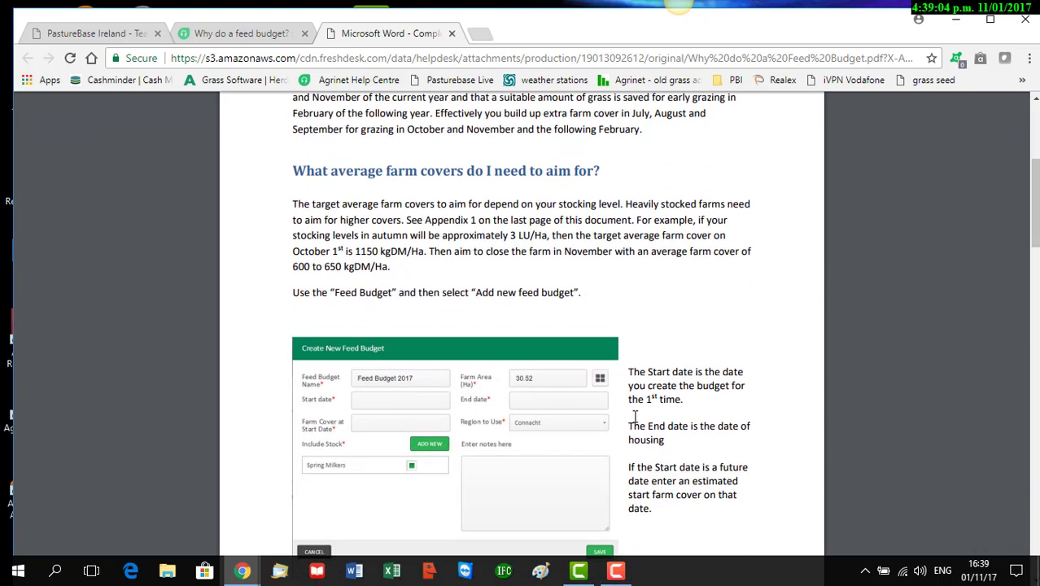
scroll(635, 416, "down", 7)
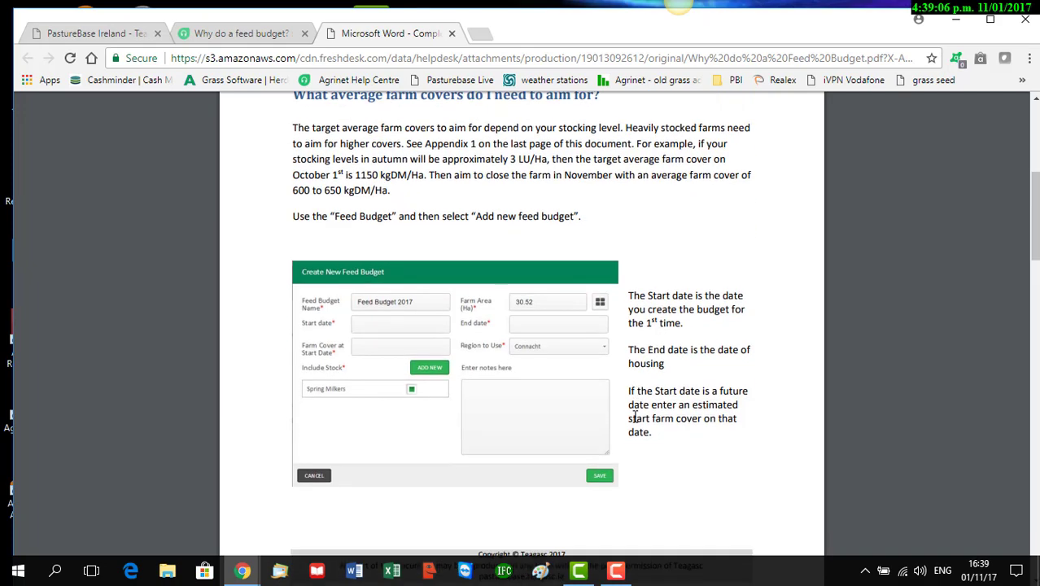
scroll(635, 417, "down", 10)
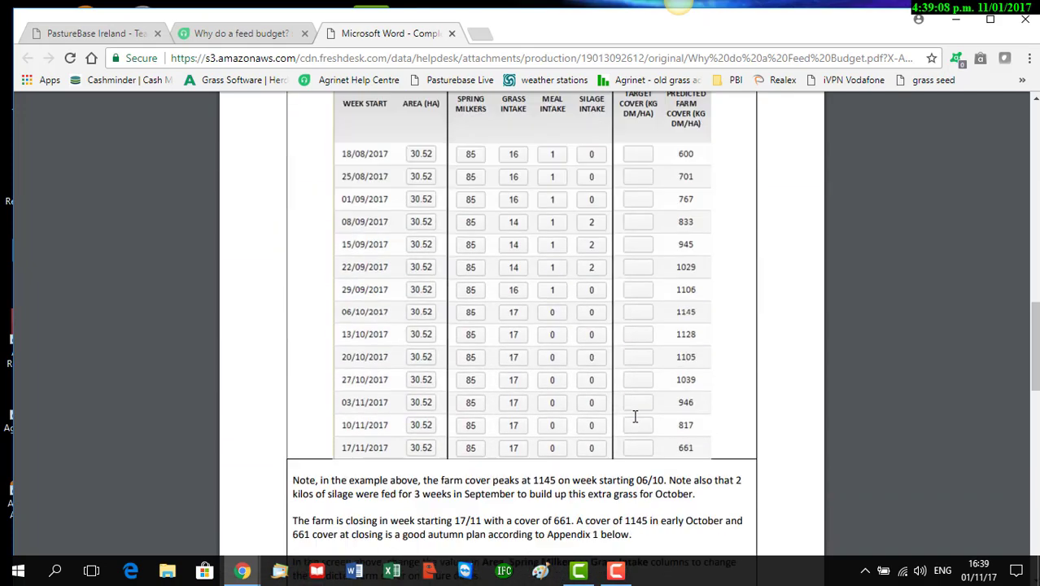
scroll(635, 416, "down", 2)
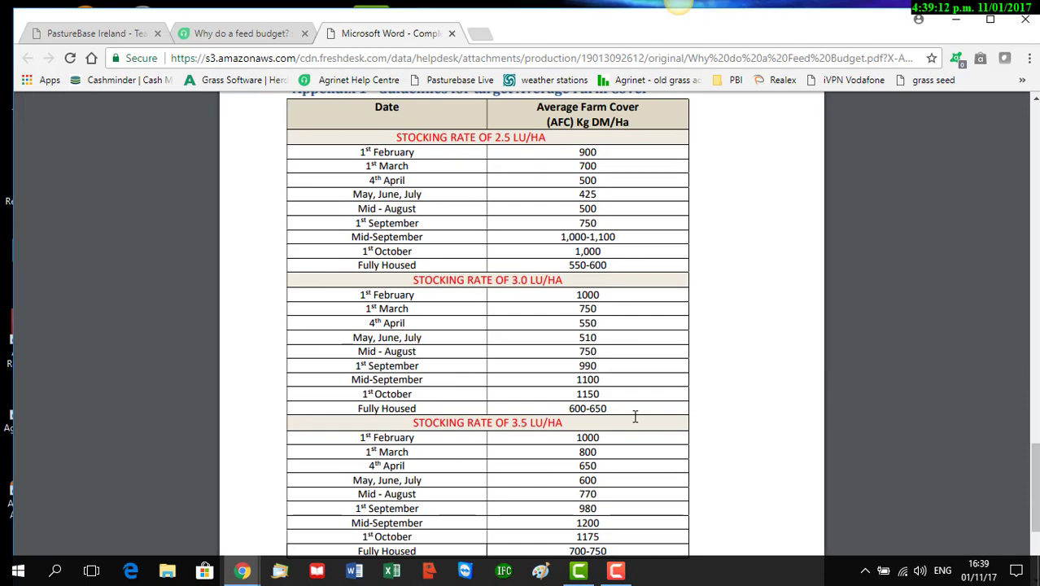
scroll(627, 423, "up", 1)
scroll(626, 423, "up", 8)
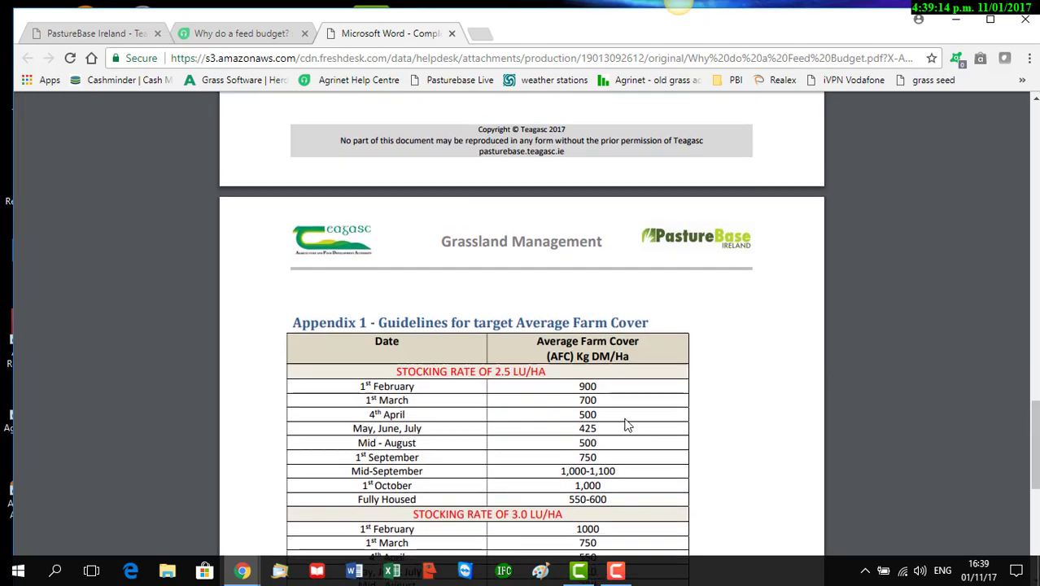
left_click(451, 34)
Step: Return to PastureBase and create a new budget named 'Feed Budget 2017 for Video'
left_click(305, 33)
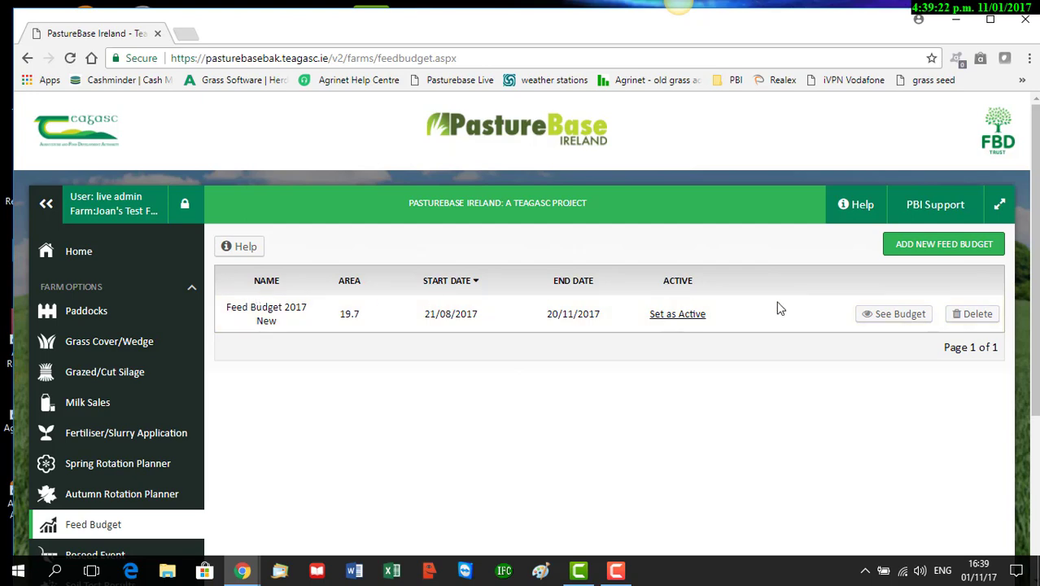
left_click(926, 253)
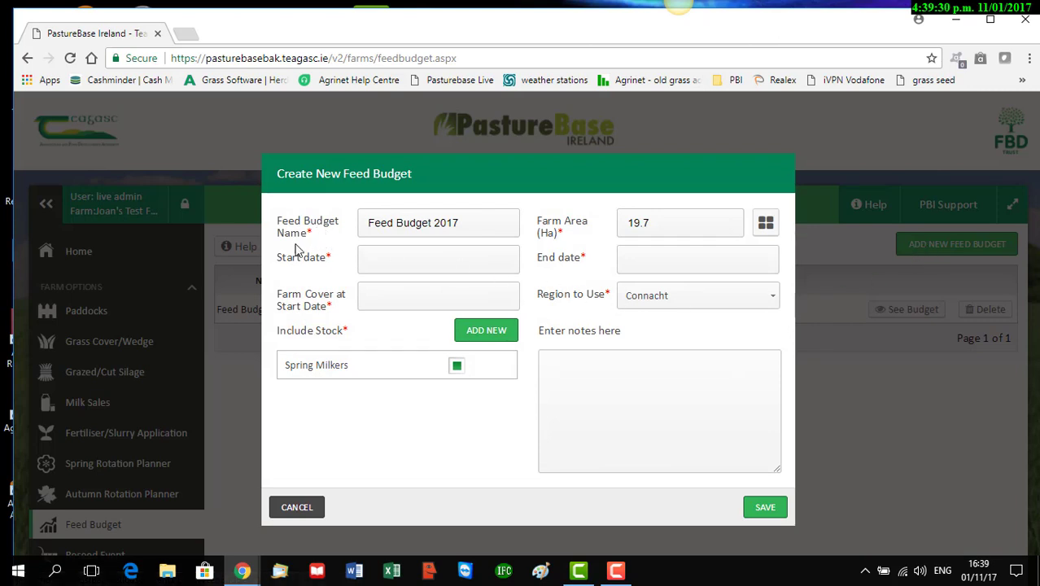
left_click(485, 228)
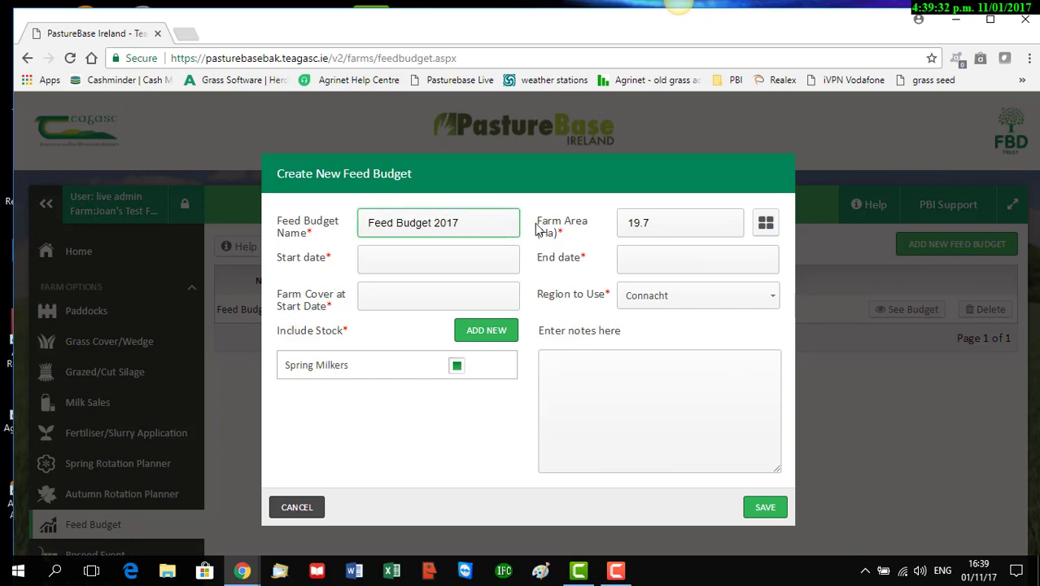
type("for Video")
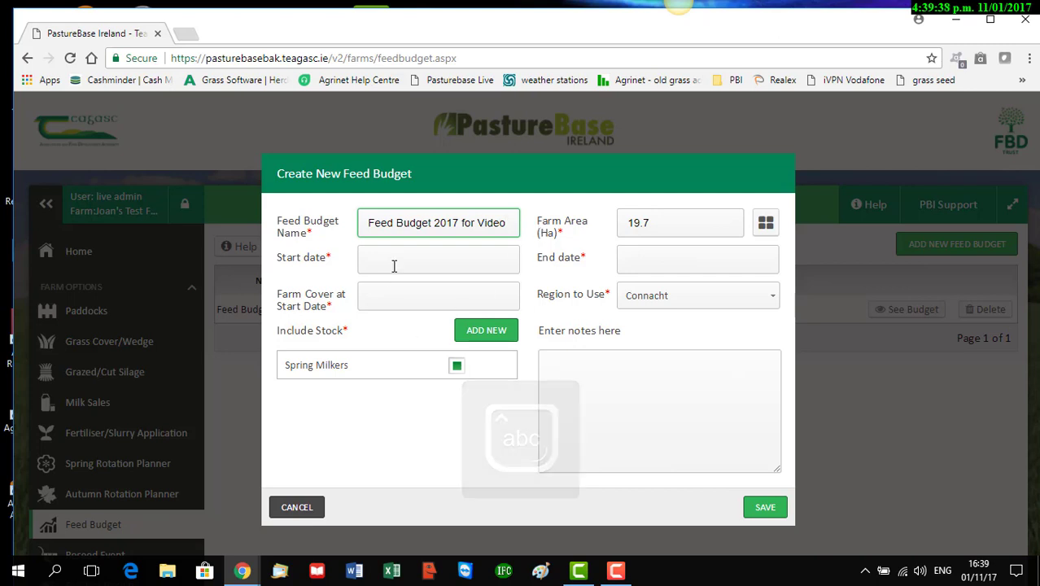
Step: Set the budget's start date to 20/08/2017 and end date to 19/11/2017
left_click(393, 266)
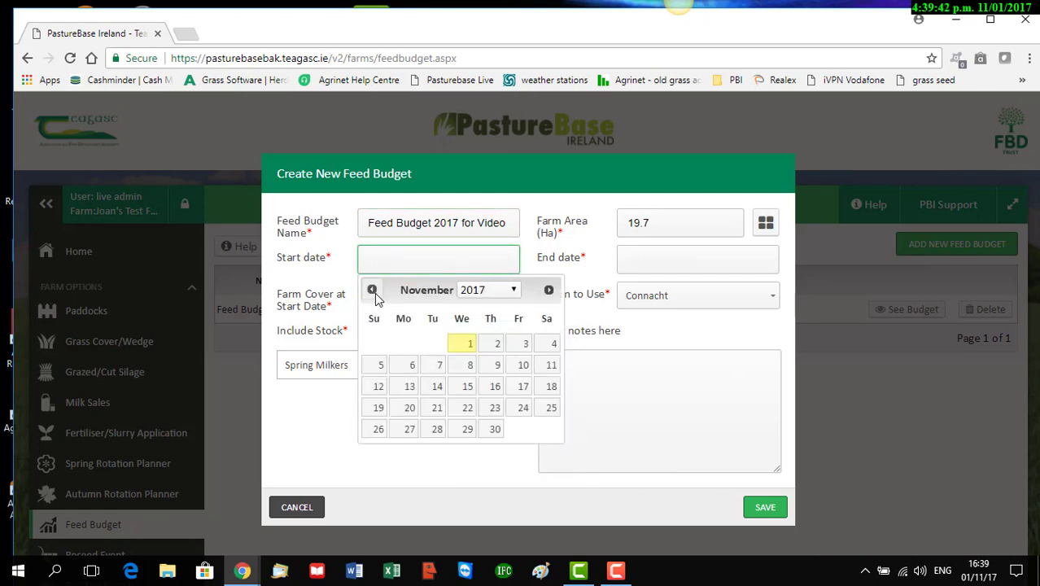
left_click(372, 290)
left_click(373, 290)
left_click(373, 290)
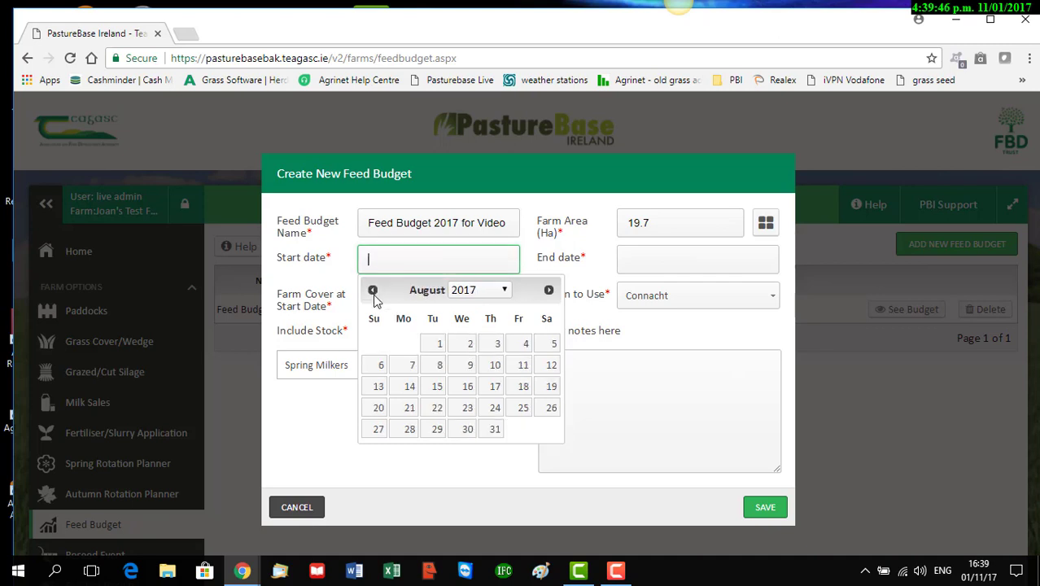
left_click(377, 409)
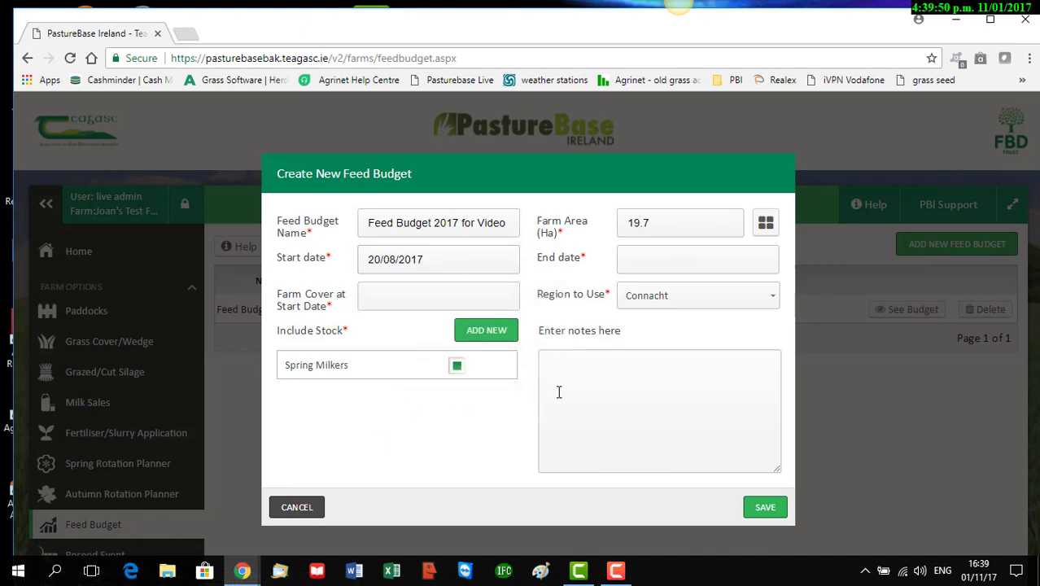
left_click(642, 257)
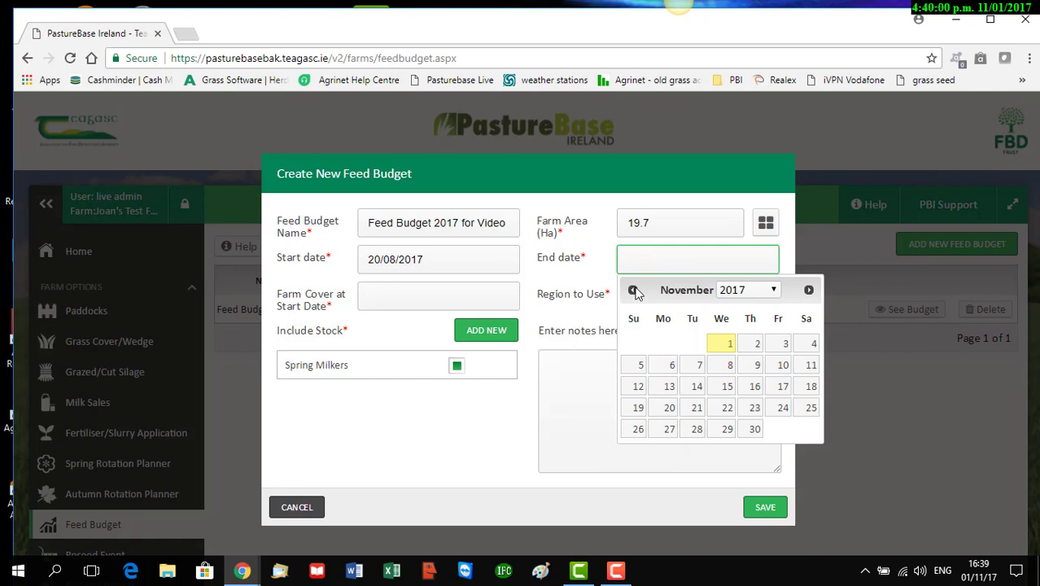
left_click(636, 410)
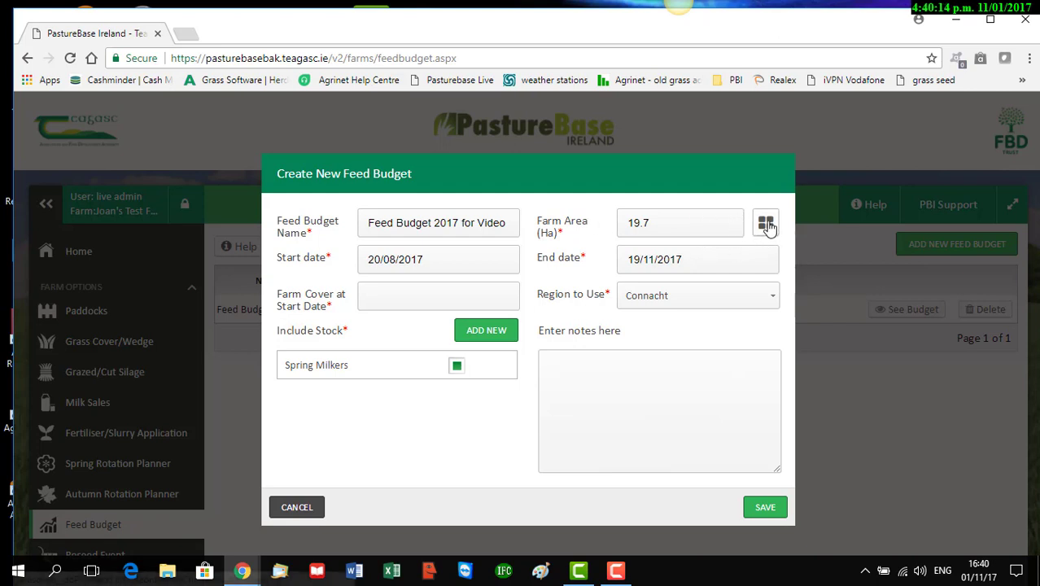
Step: Confirm the paddock selection with paddock 1A still included, giving a 19.7 ha farm area
left_click(766, 225)
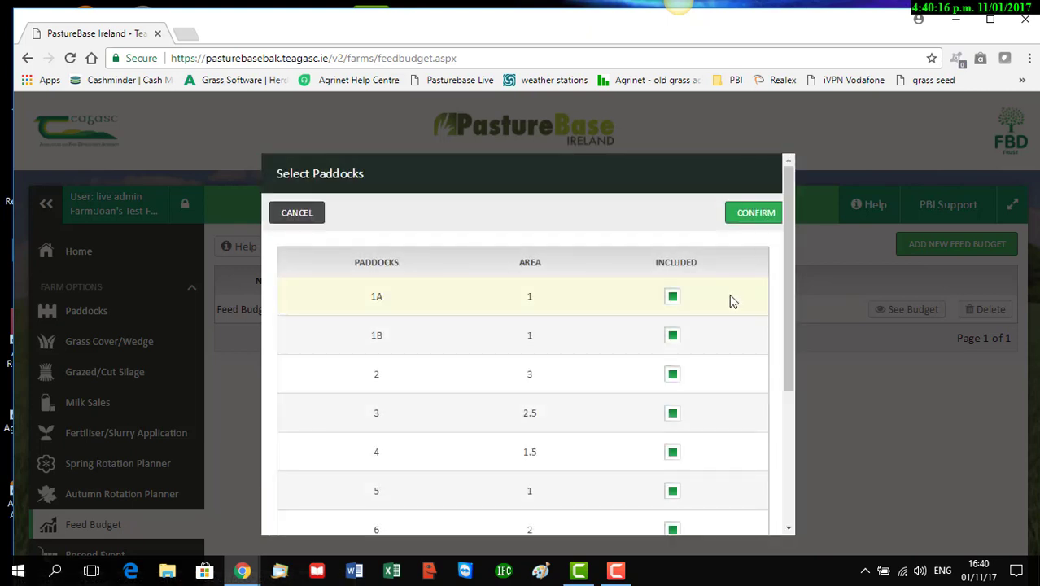
scroll(730, 297, "down", 2)
scroll(729, 298, "up", 2)
scroll(700, 305, "up", 1)
left_click(672, 297)
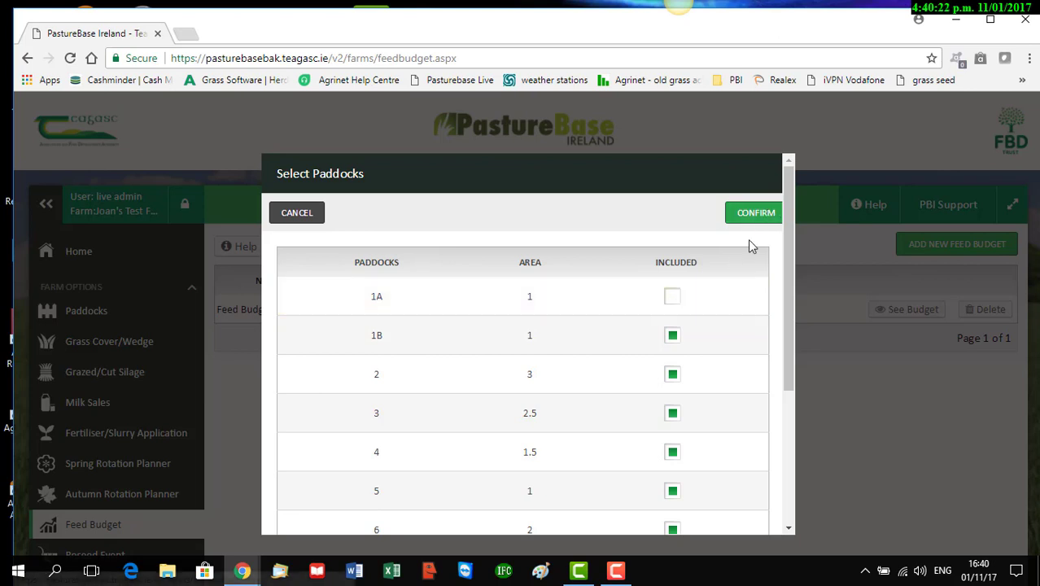
left_click(672, 297)
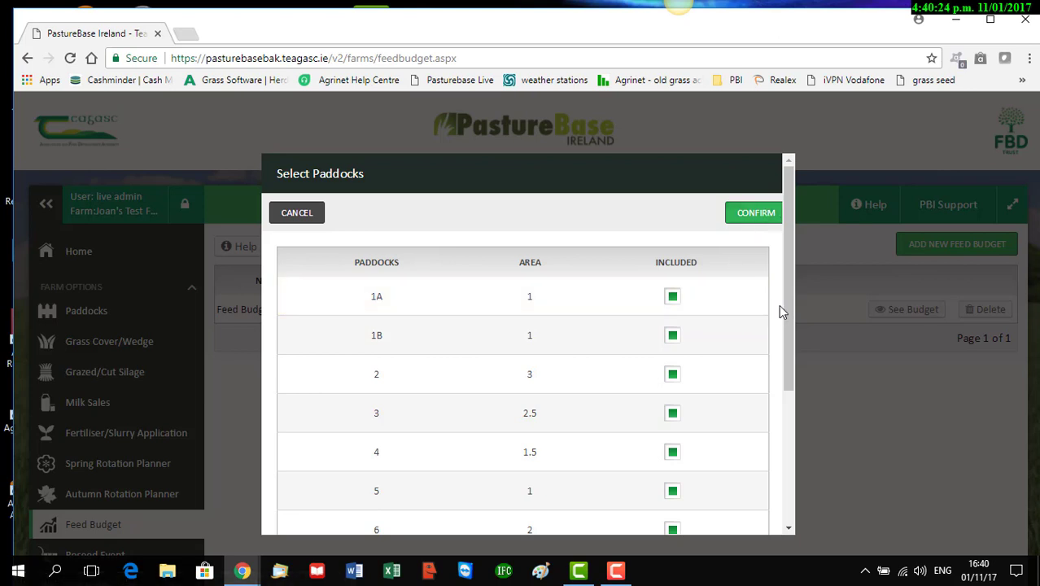
left_click(756, 213)
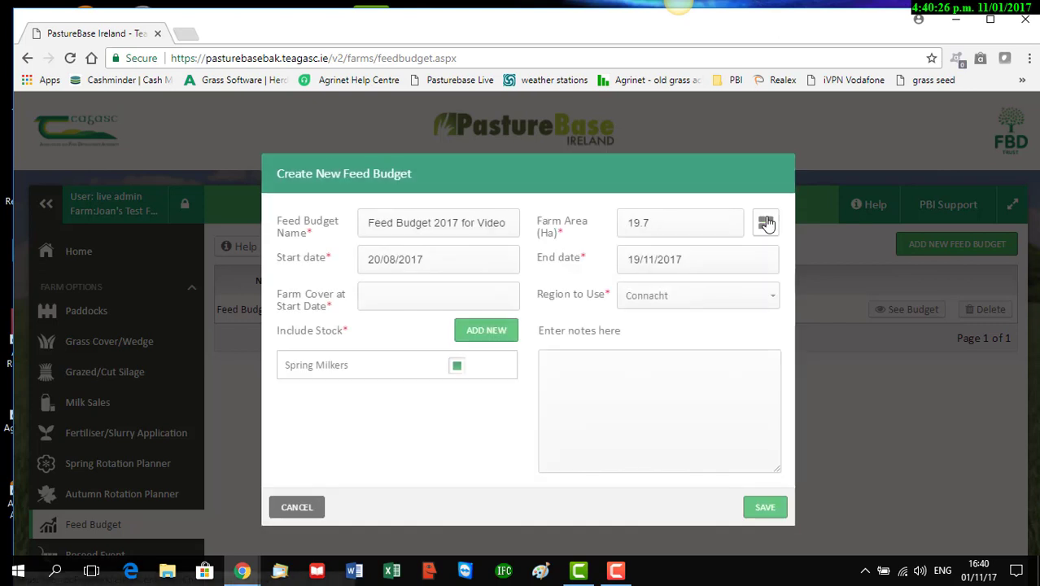
left_click(469, 298)
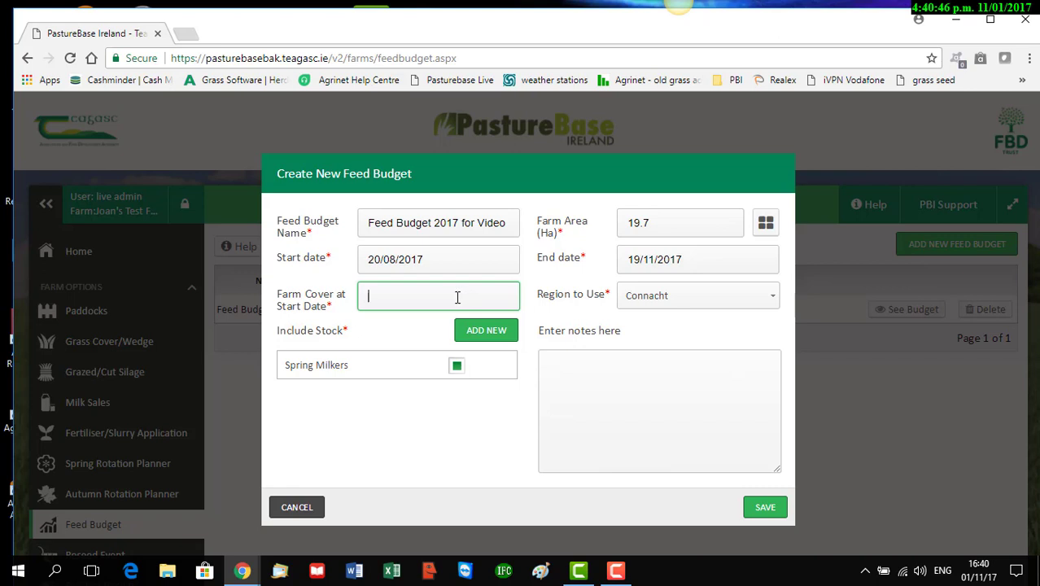
Step: Enter 570 as farm cover at start date and choose Leinster as the region
type("570")
left_click(775, 297)
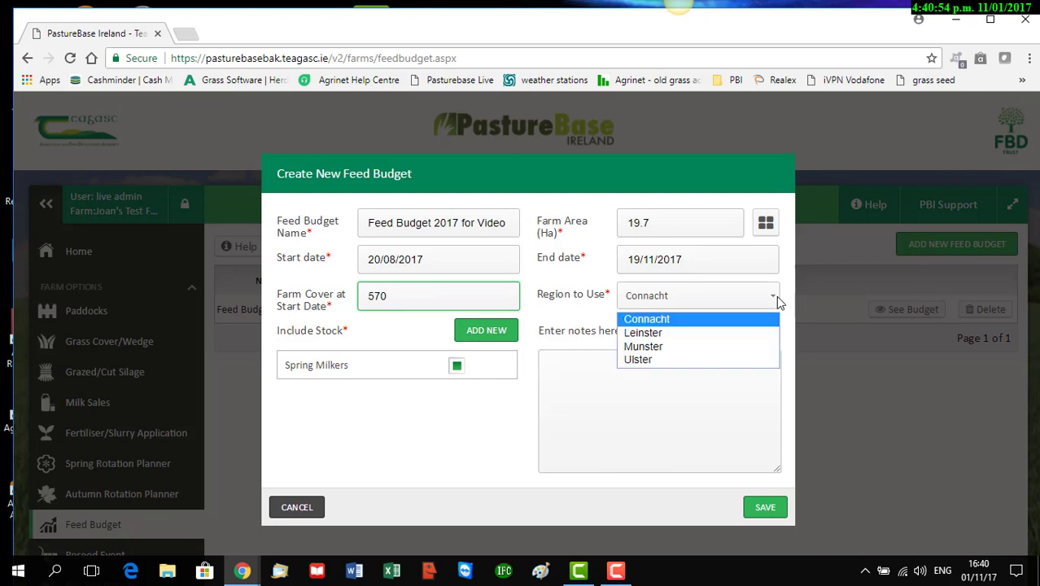
left_click(710, 334)
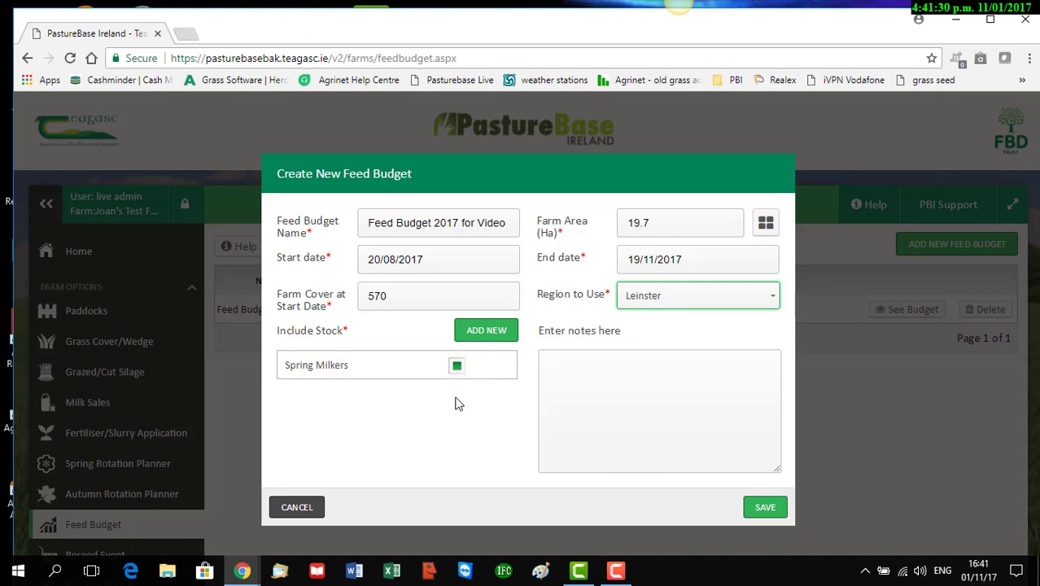
Step: Keep Spring Milkers as the only stock type and save the new feed budget
left_click(489, 333)
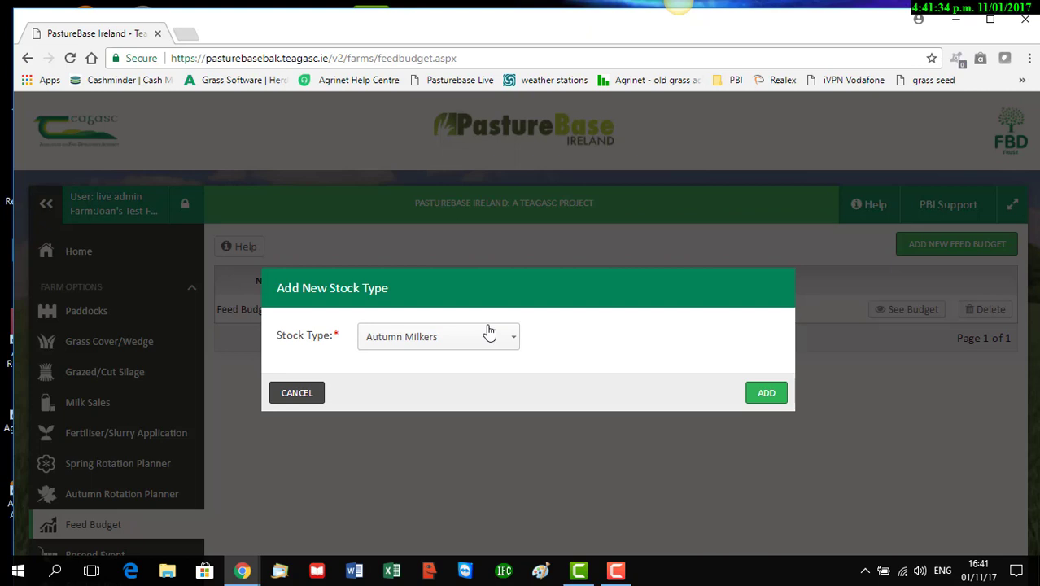
left_click(513, 338)
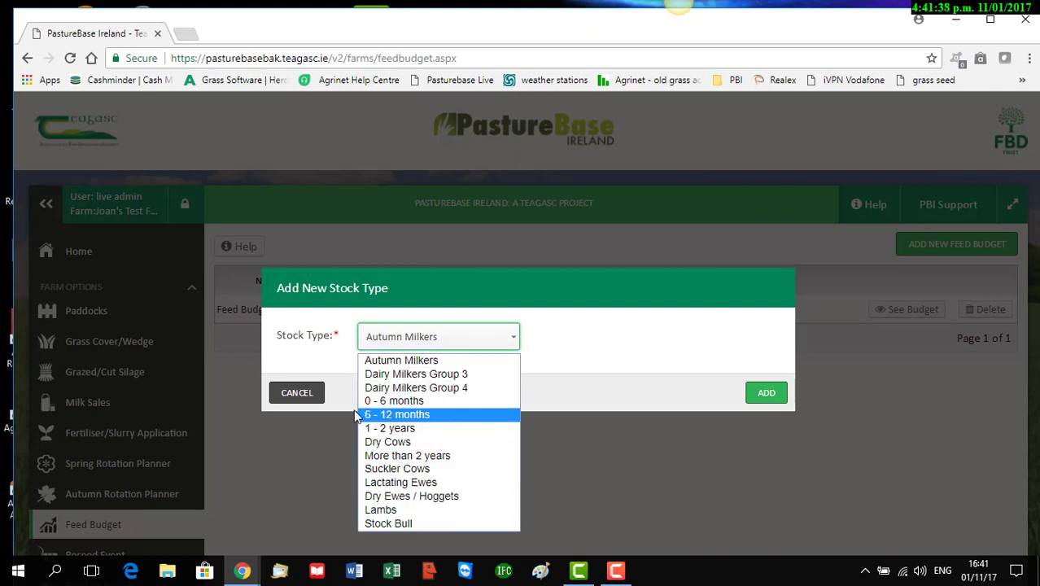
left_click(315, 398)
left_click(314, 395)
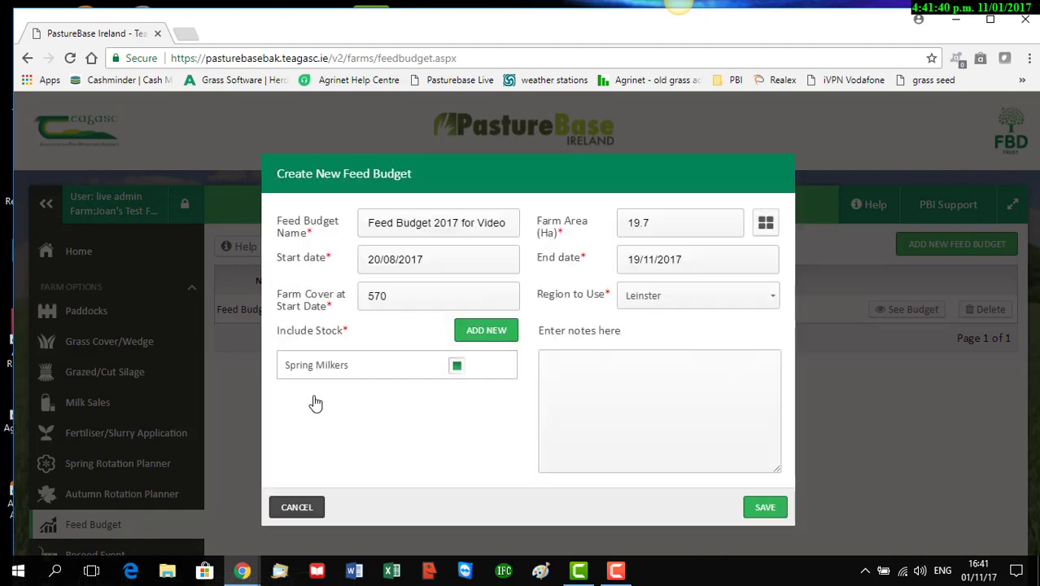
left_click(764, 507)
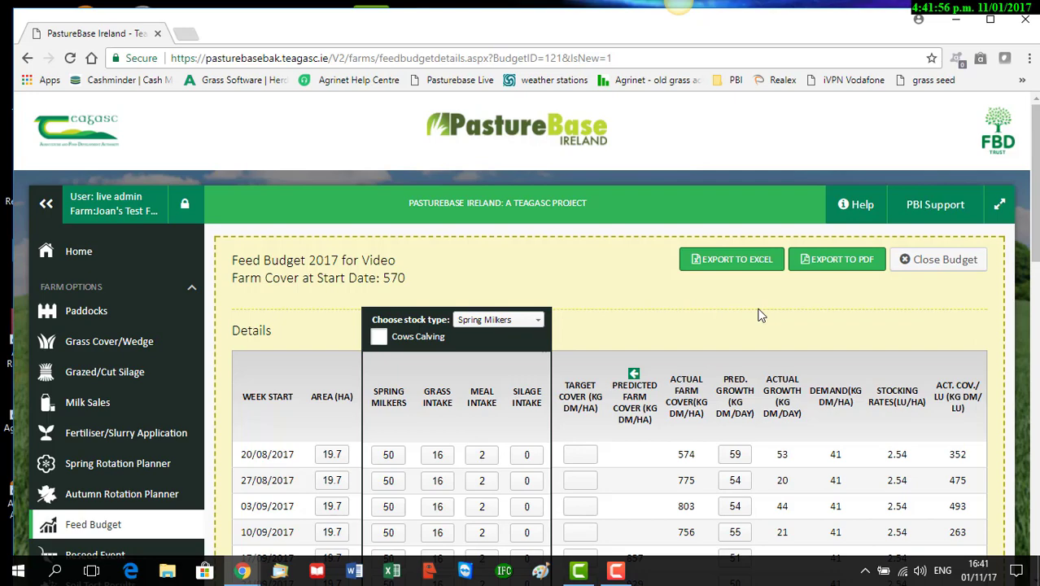
Step: Scroll through the weekly table to the Comparison Graph, with predicted cover falling to 970
scroll(758, 315, "down", 4)
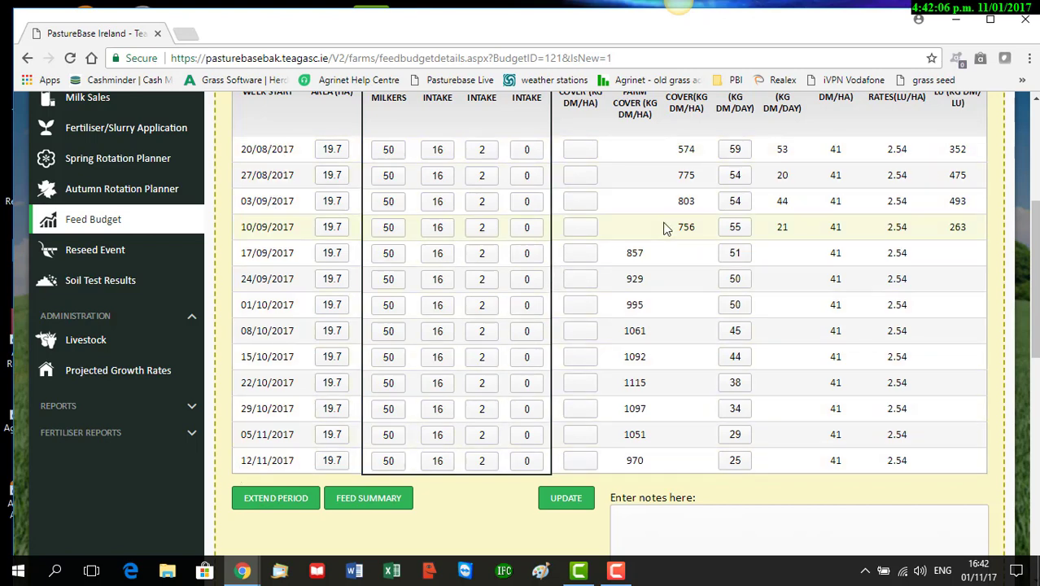
scroll(663, 227, "up", 3)
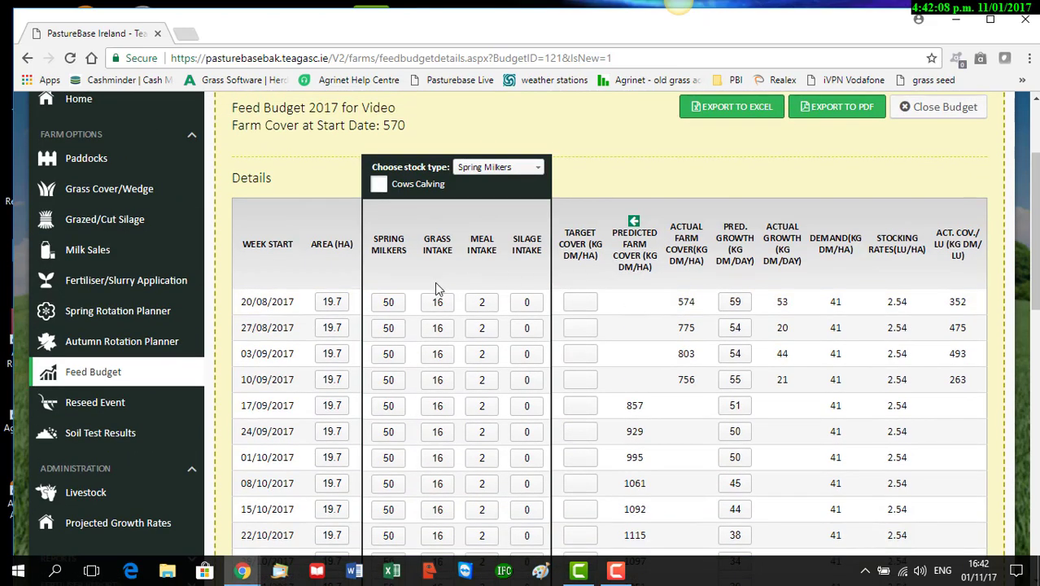
scroll(383, 293, "up", 3)
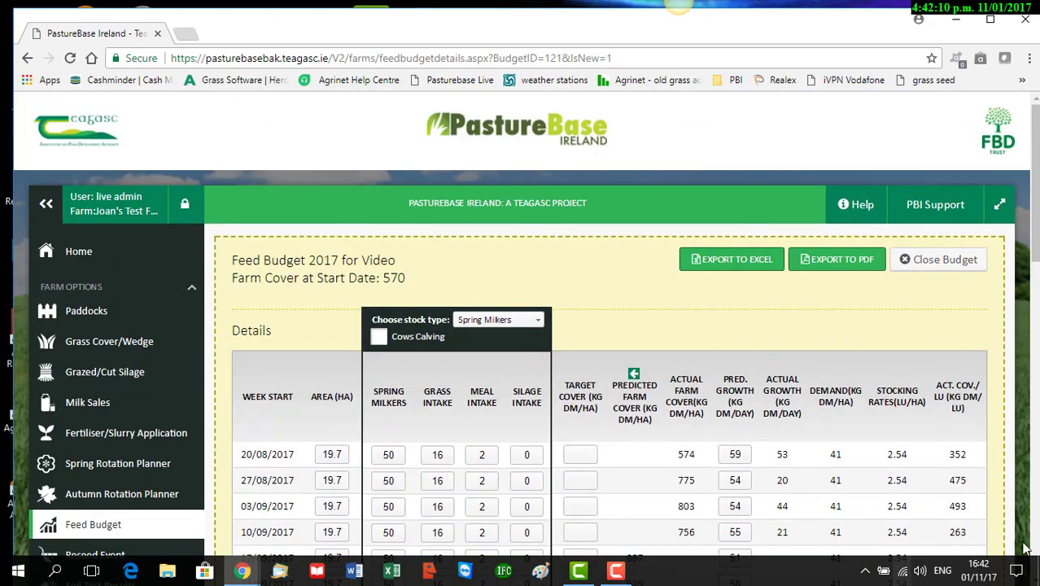
scroll(1005, 553, "down", 1)
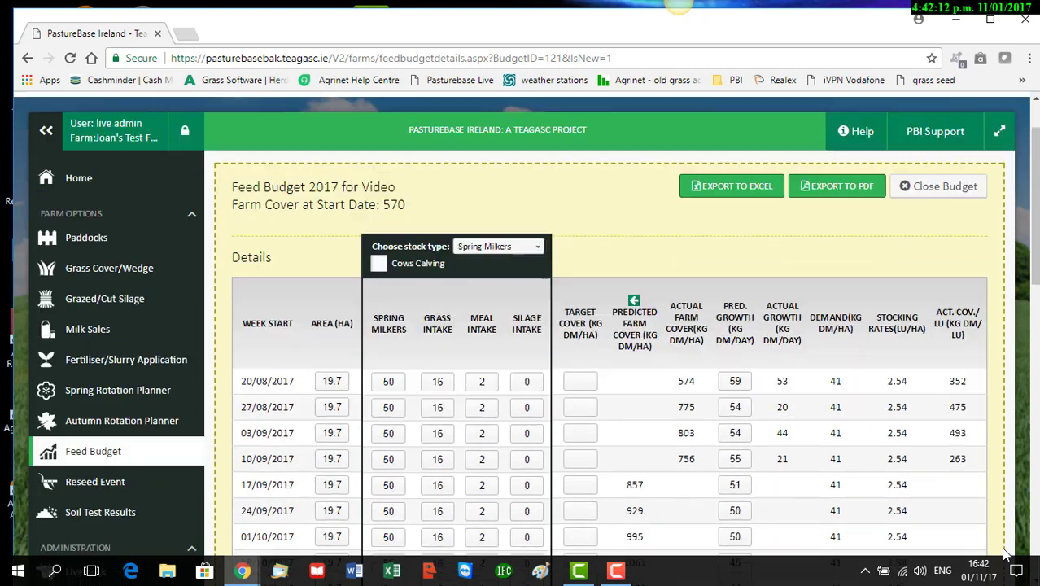
scroll(1006, 554, "down", 1)
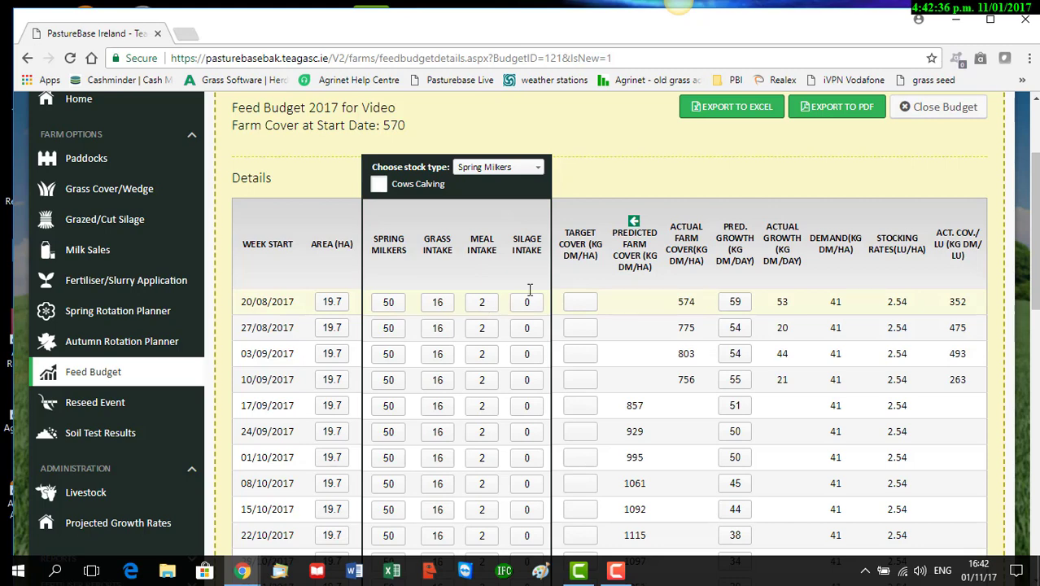
scroll(600, 272, "down", 3)
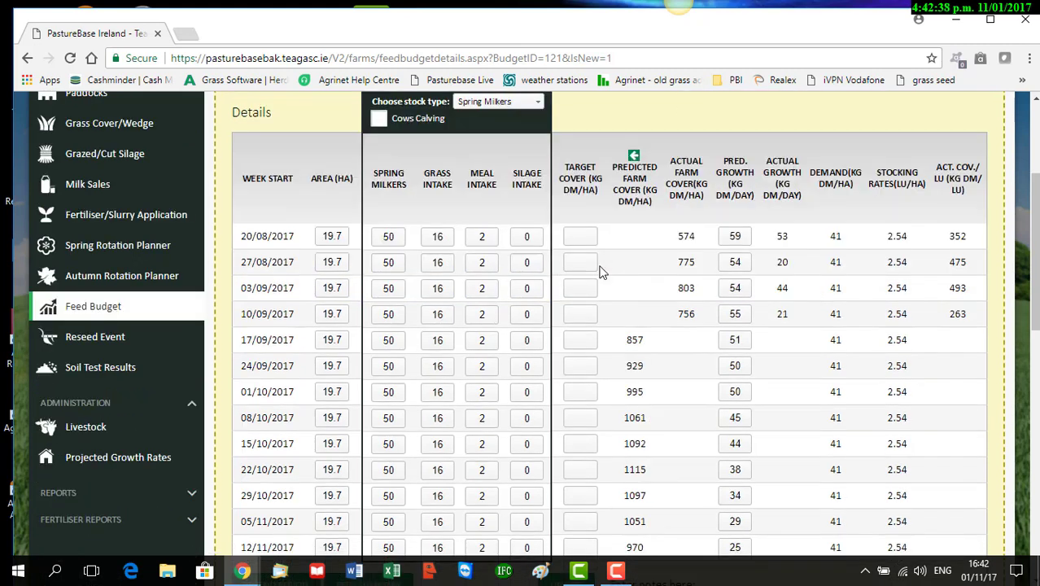
scroll(600, 273, "down", 2)
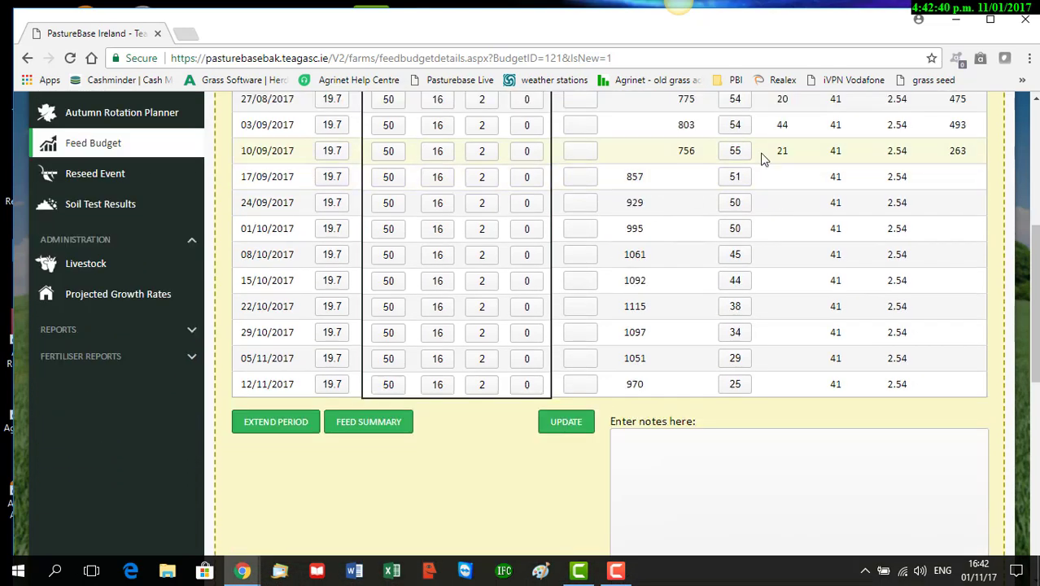
scroll(763, 160, "up", 3)
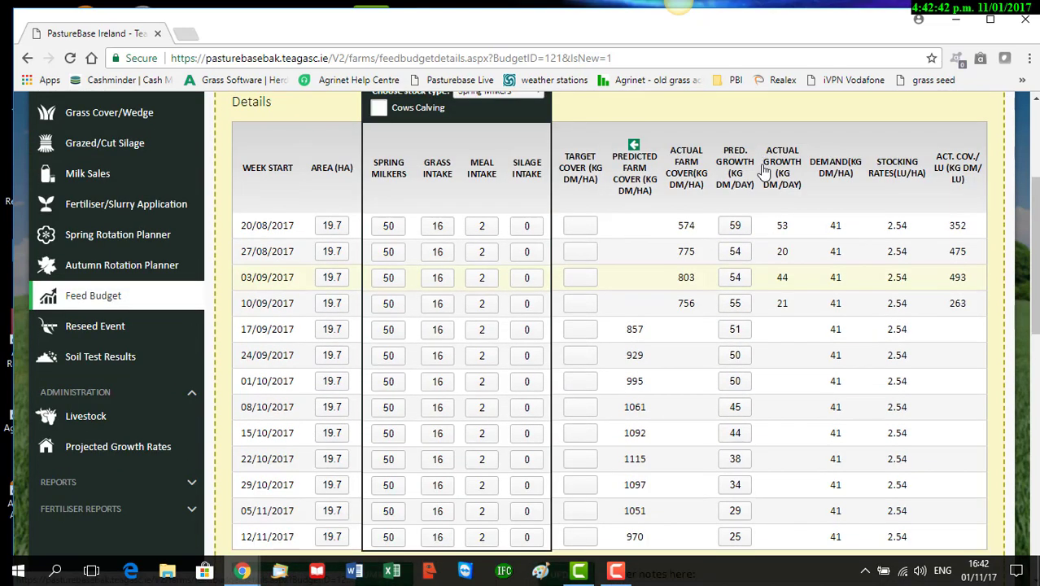
scroll(738, 205, "up", 3)
scroll(737, 234, "up", 2)
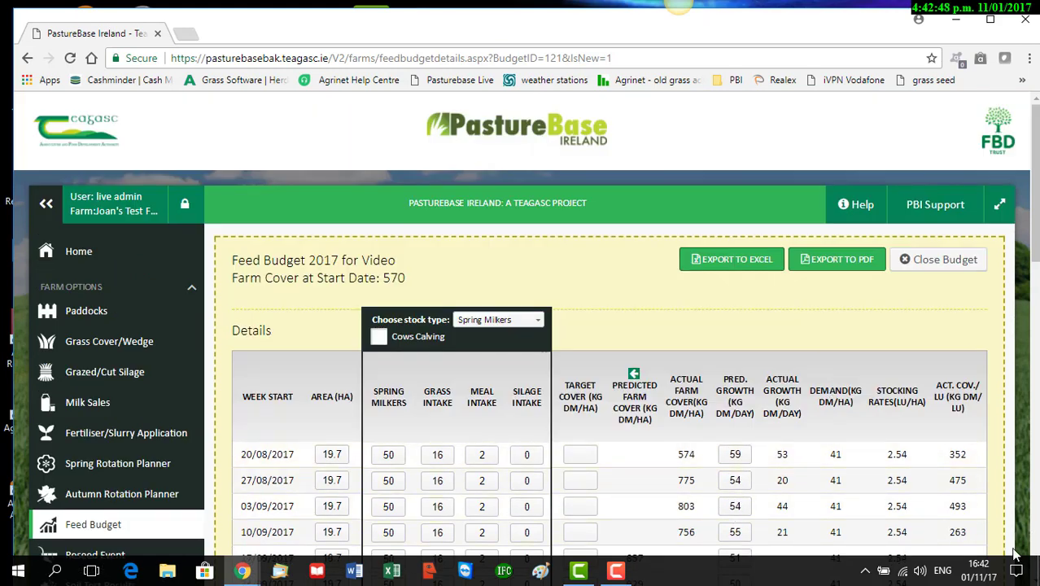
scroll(1014, 554, "down", 1)
scroll(1015, 553, "down", 1)
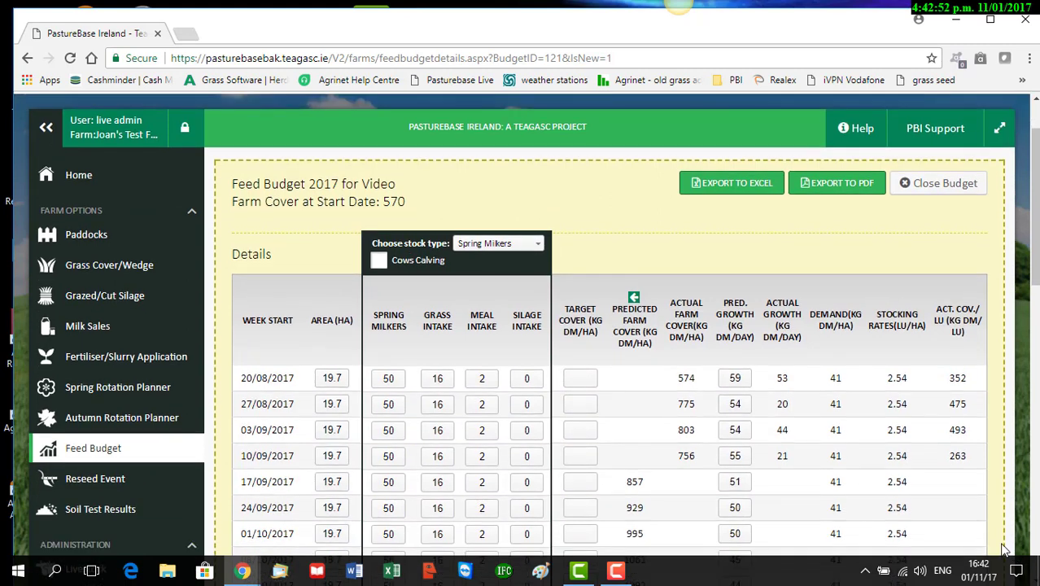
scroll(1009, 549, "down", 1)
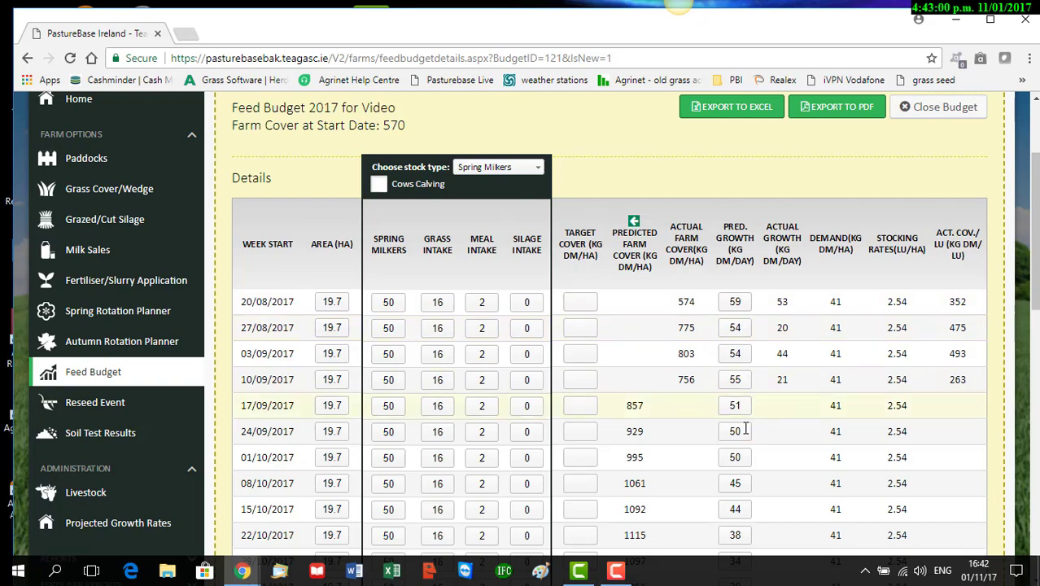
scroll(769, 456, "down", 5)
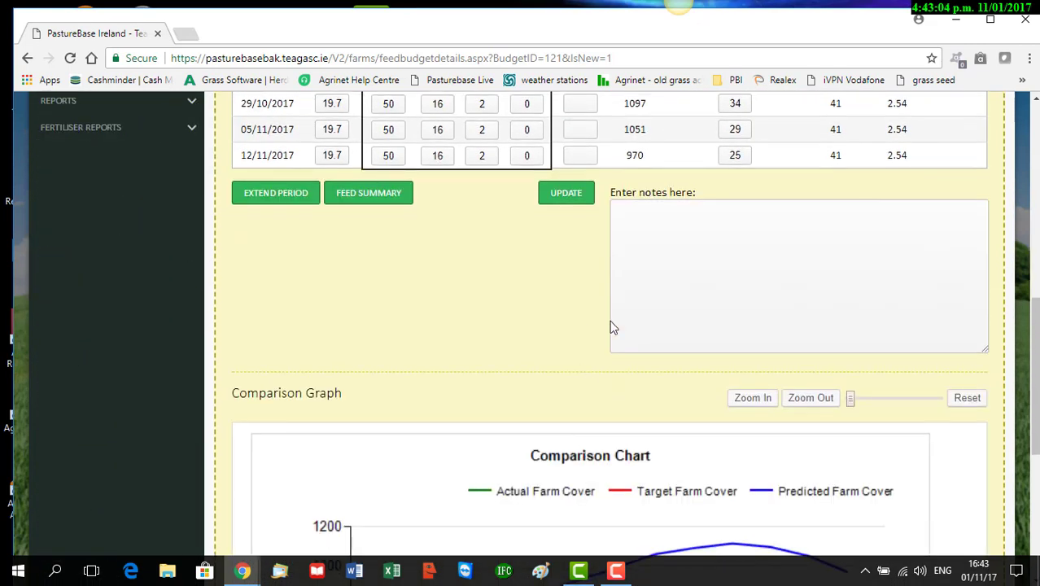
scroll(714, 317, "up", 2)
scroll(717, 321, "up", 6)
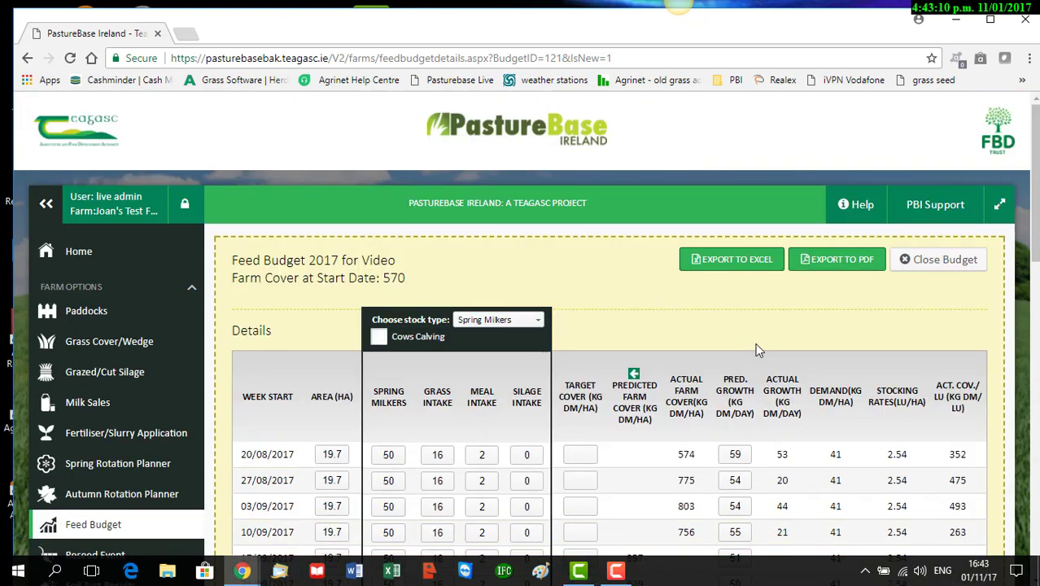
scroll(755, 350, "down", 1)
scroll(755, 350, "down", 2)
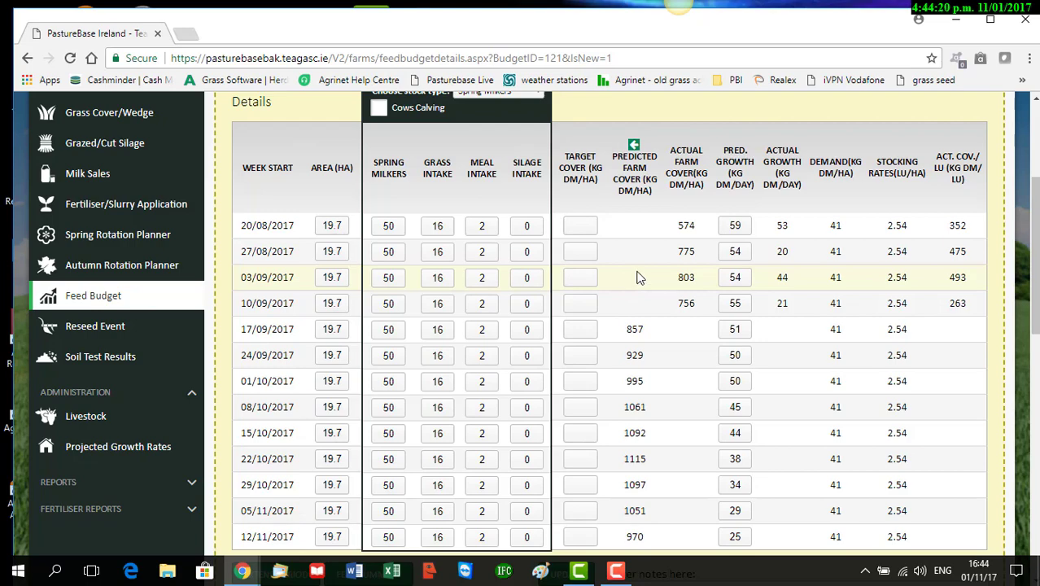
scroll(643, 269, "down", 2)
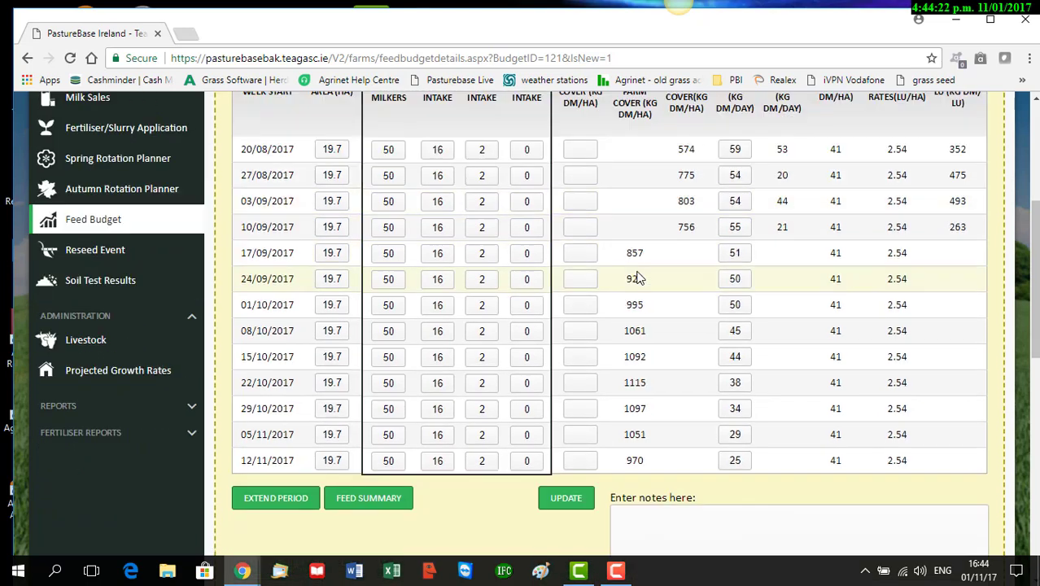
scroll(676, 237, "up", 5)
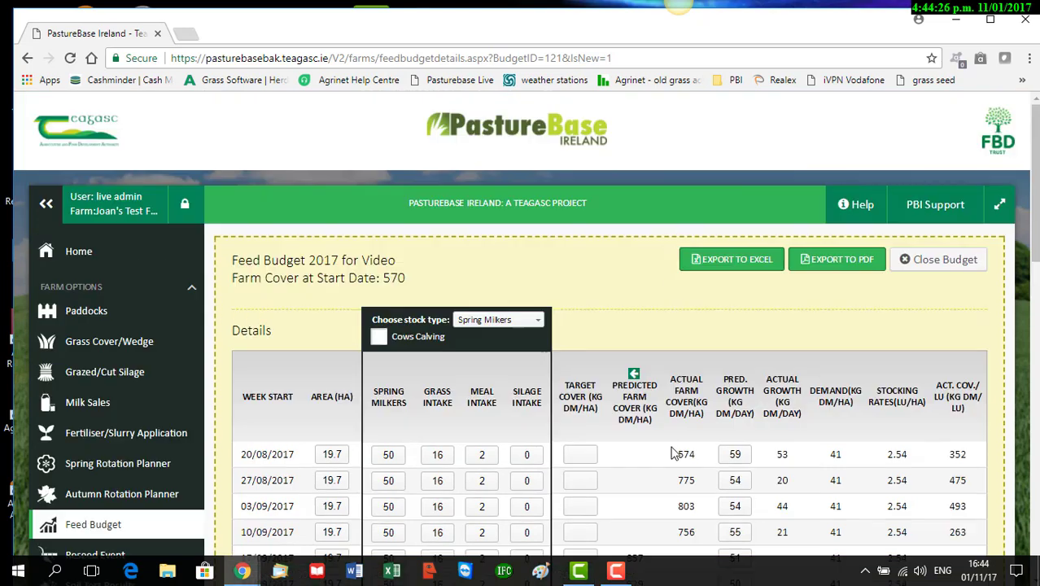
scroll(672, 454, "down", 4)
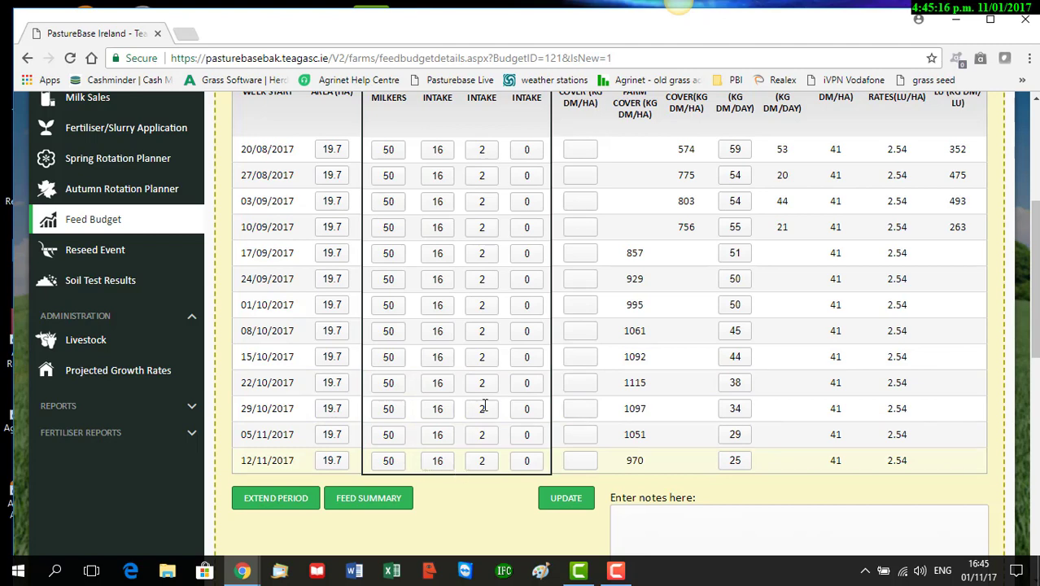
scroll(800, 520, "up", 3)
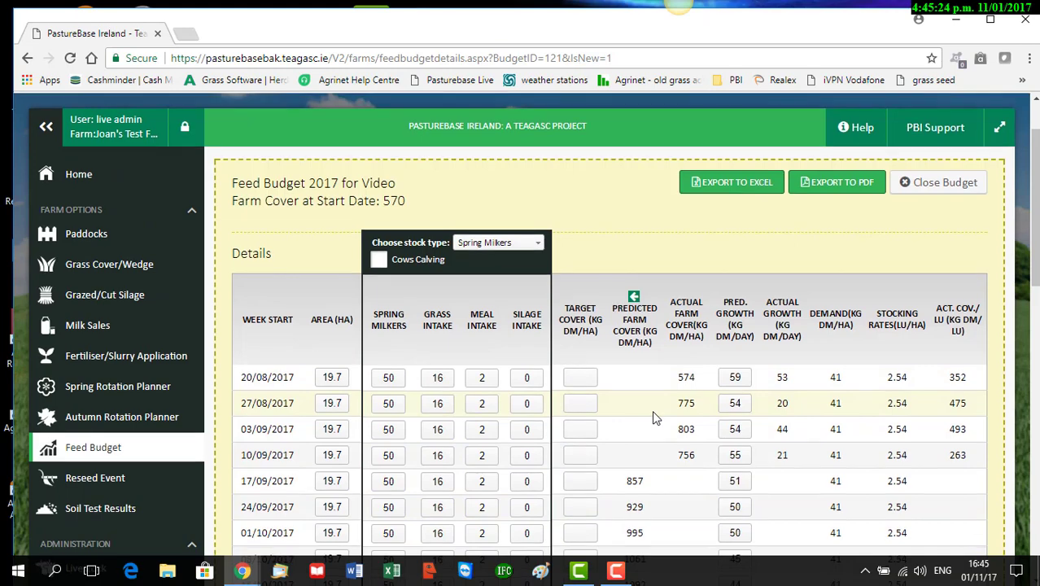
scroll(653, 413, "down", 2)
scroll(656, 418, "down", 3)
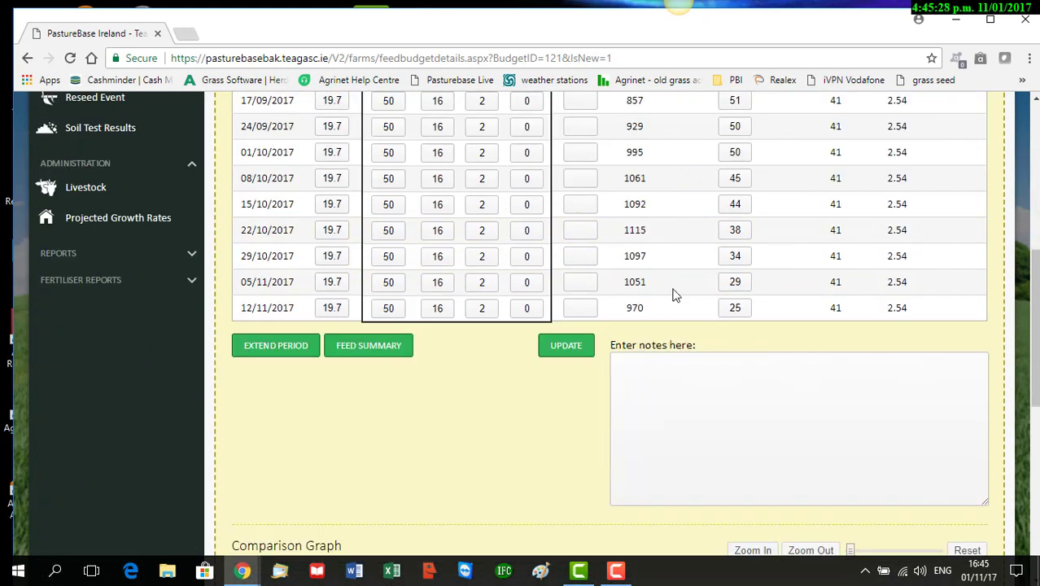
scroll(673, 294, "up", 5)
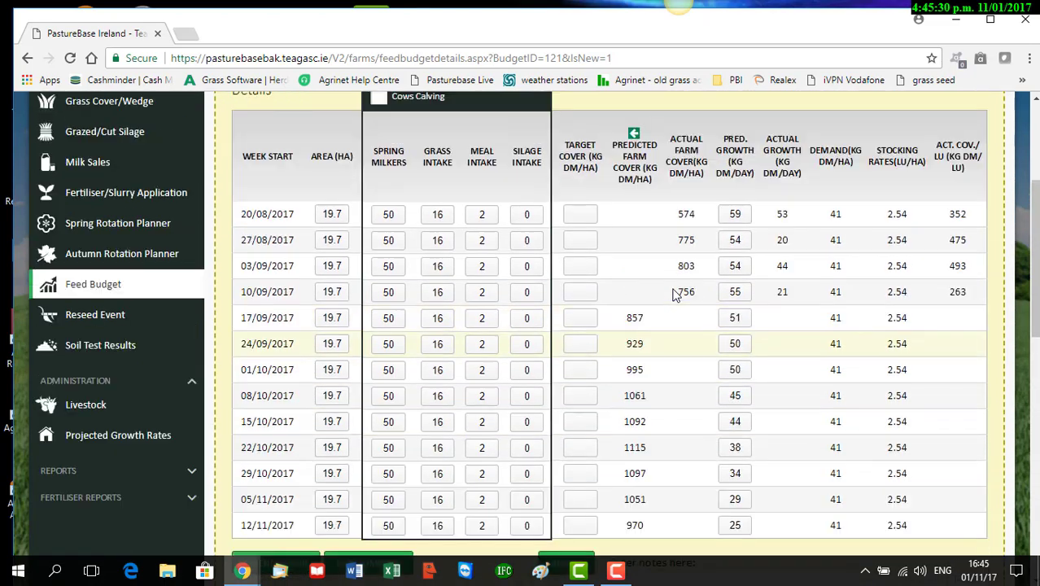
scroll(656, 416, "down", 2)
scroll(656, 417, "down", 5)
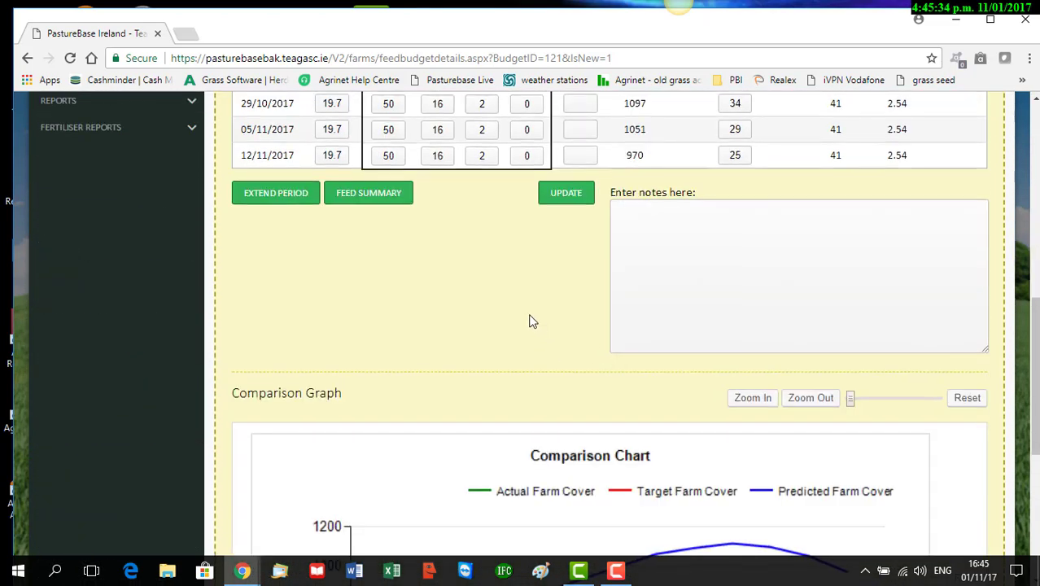
Step: Enter 60 Spring Milkers for the weeks 22/10/2017 through 12/11/2017
left_click(1035, 99)
scroll(566, 232, "up", 3)
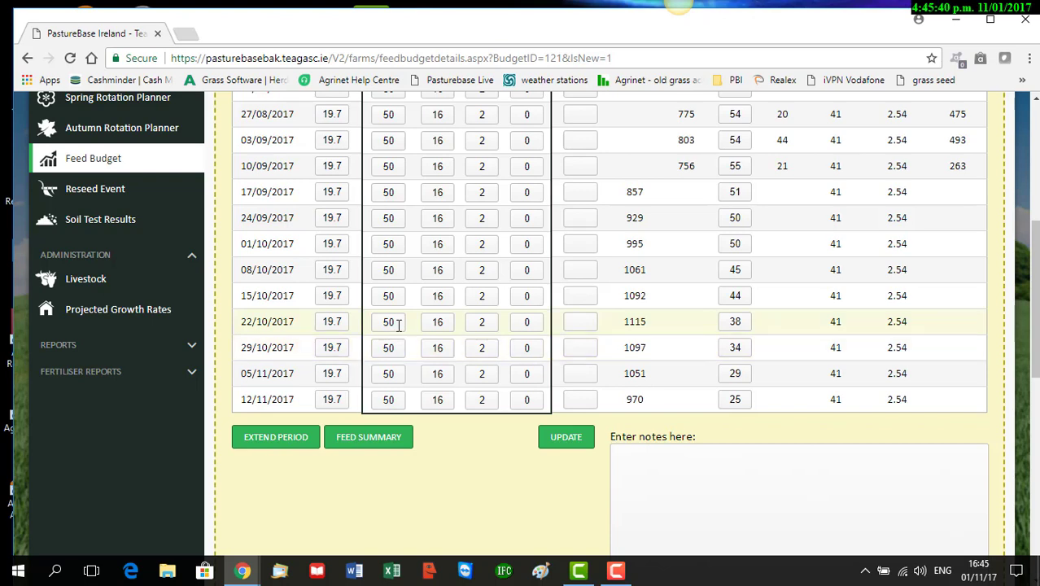
left_click(397, 319)
key("Tab")
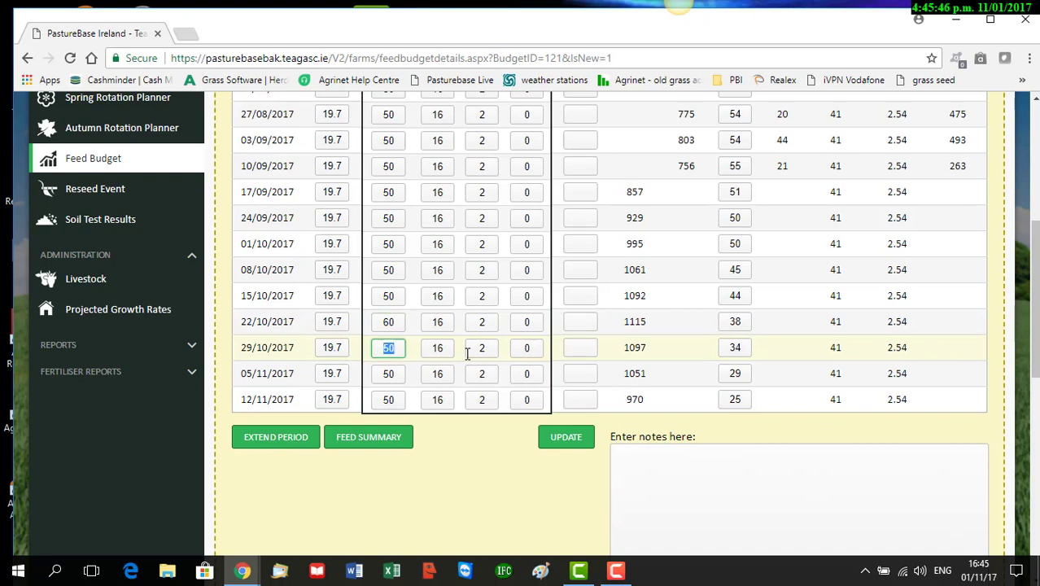
type("60")
key("Tab")
type("60")
key("Tab")
type("60")
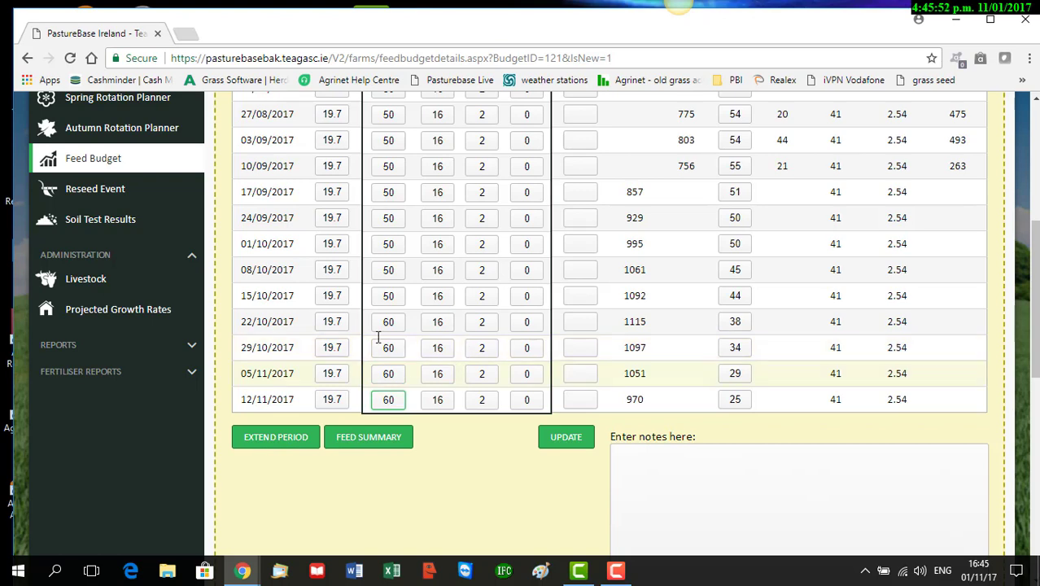
Step: Change the Area (HA) from 19.7 to 17 for those same four weeks
left_click(341, 320)
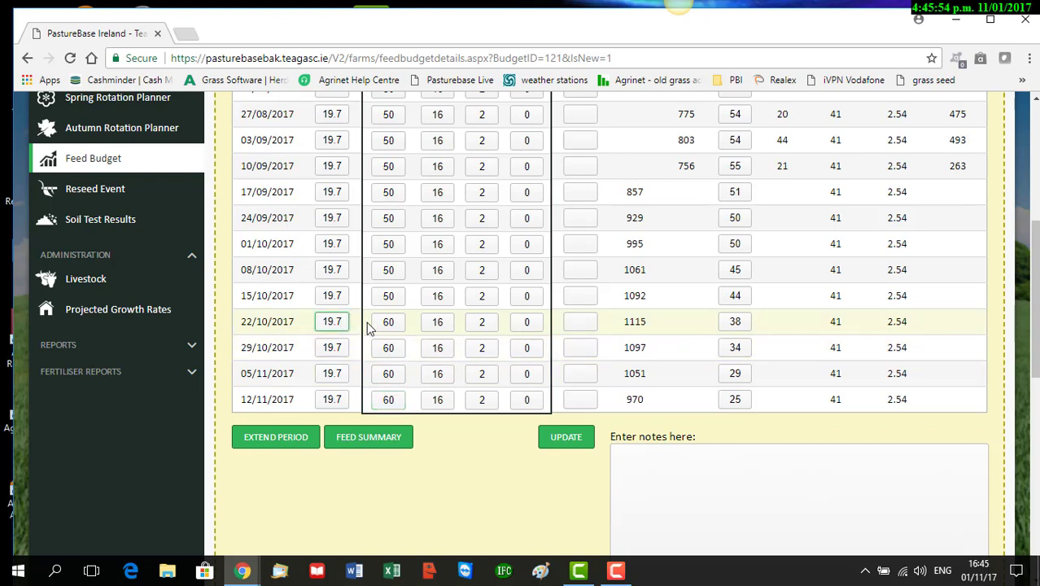
key("BackSpace")
key("BackSpace")
key("BackSpace")
type("7")
key("Tab")
type("17")
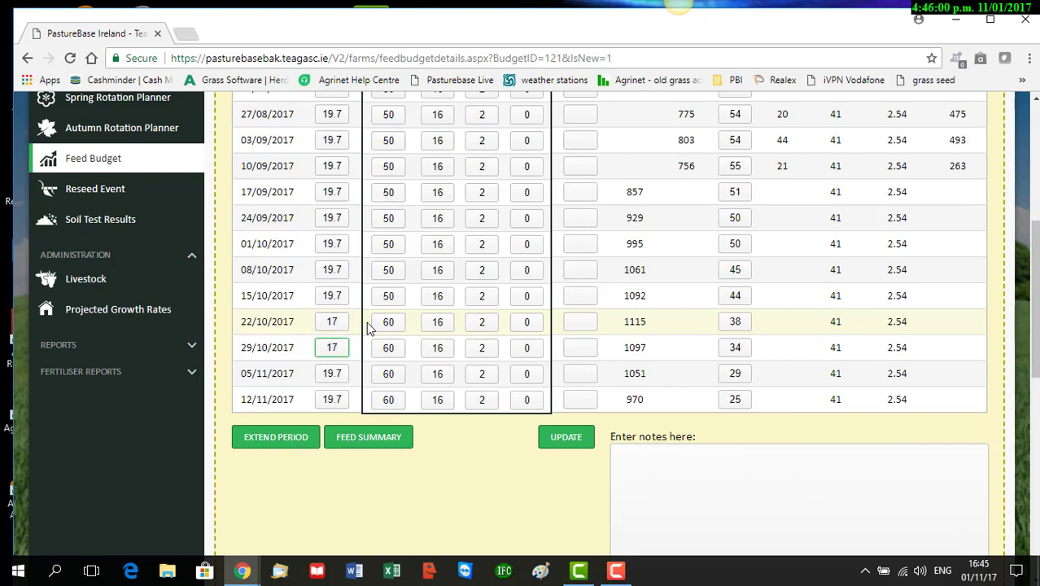
key("Tab")
type("1")
type("7")
key("Tab")
type("17")
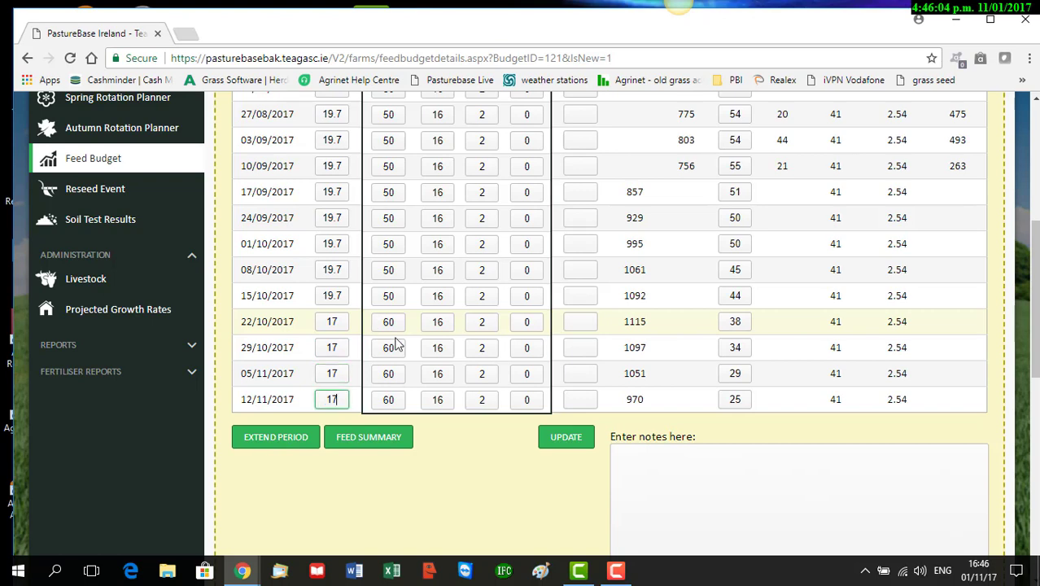
Step: Update the budget and check demand 56, stocking rate 3.53 and covers falling to 637
left_click(569, 446)
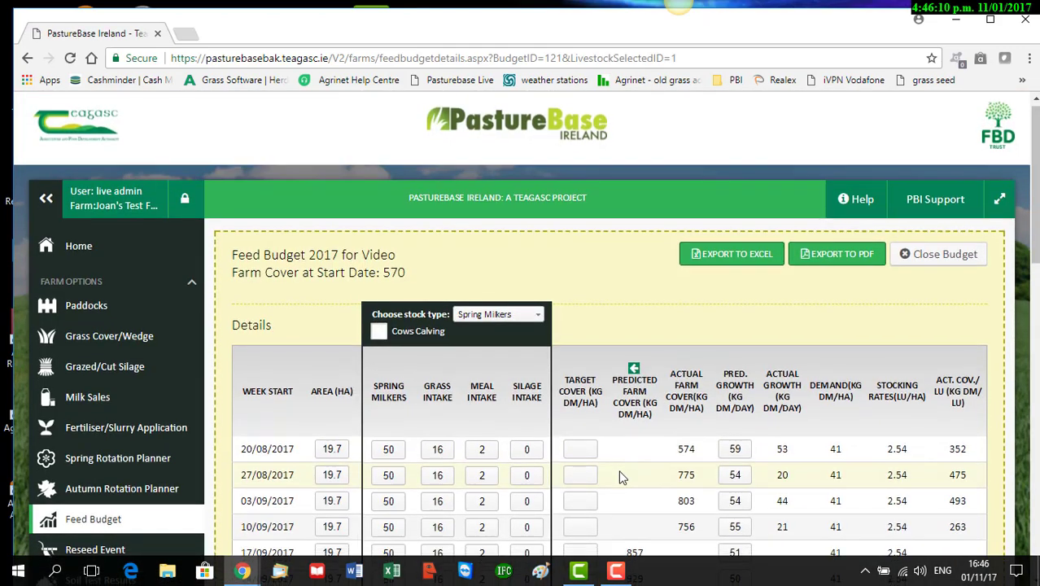
scroll(621, 478, "down", 4)
scroll(623, 473, "down", 3)
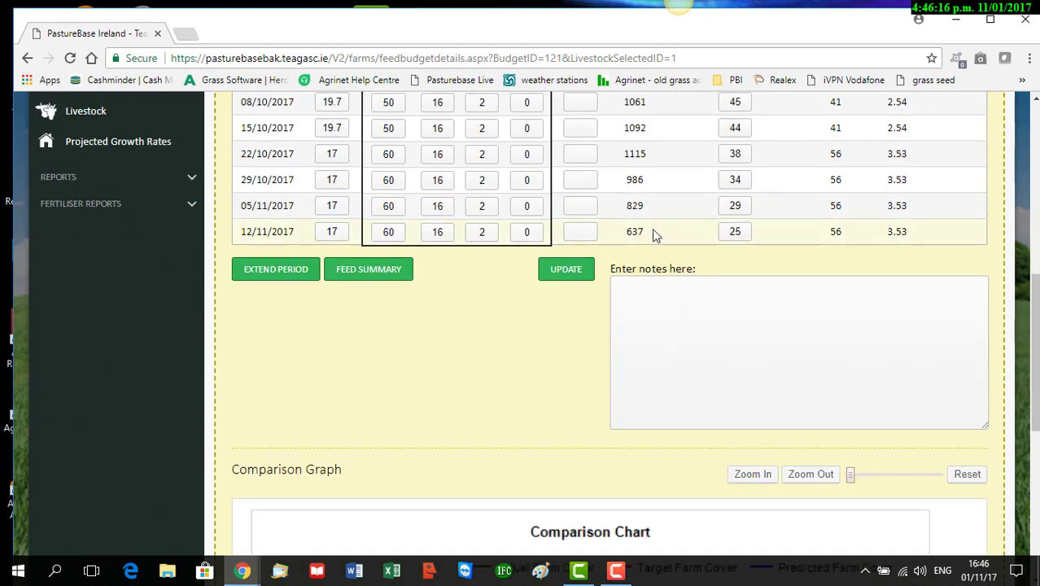
scroll(716, 233, "up", 4)
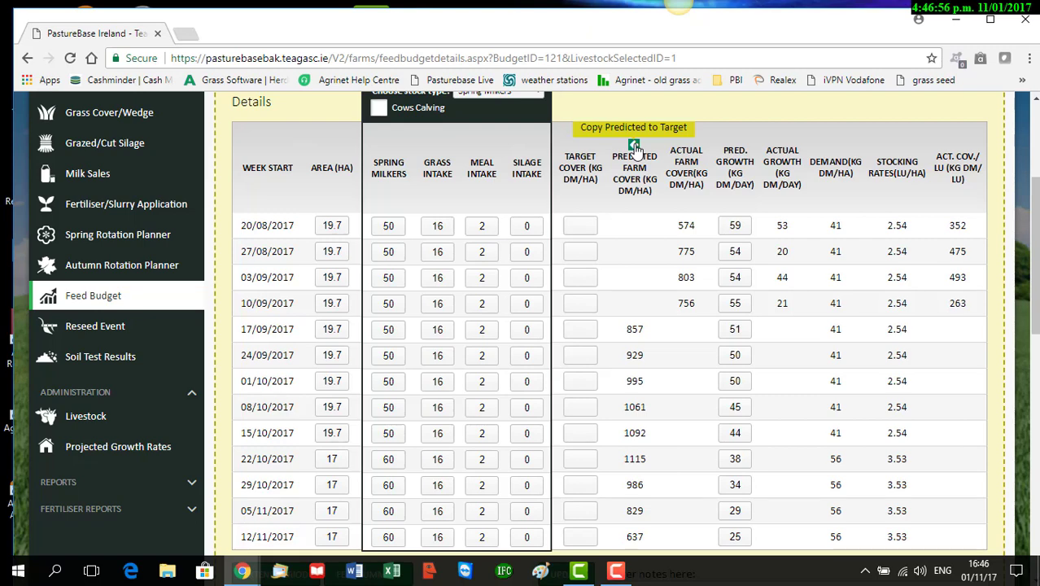
Step: Copy the predicted farm covers into the target column, so the targets run from 857 (17/09/2017) to 637 (12/11/2017)
left_click(634, 146)
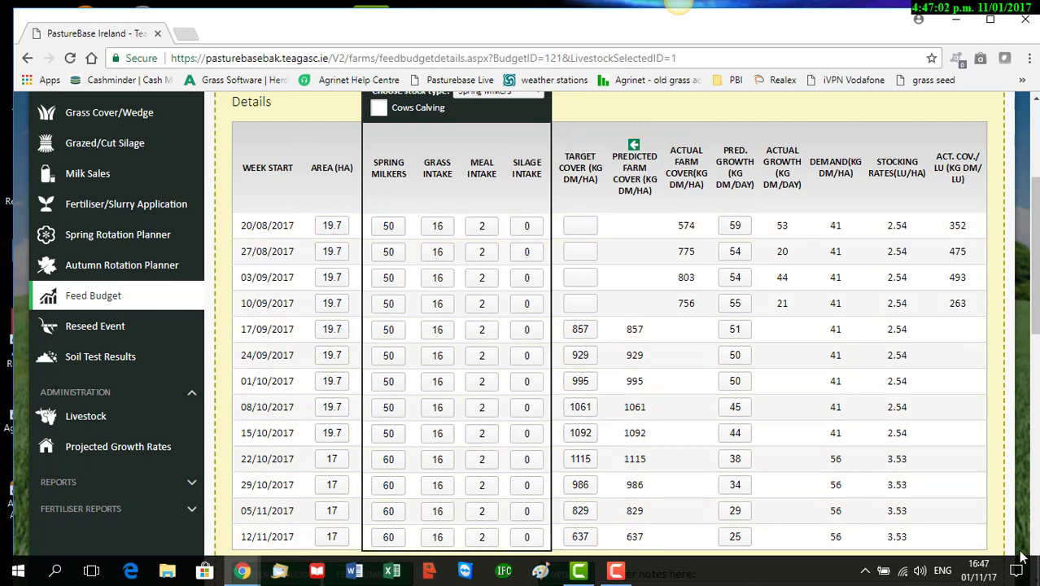
scroll(968, 533, "down", 1)
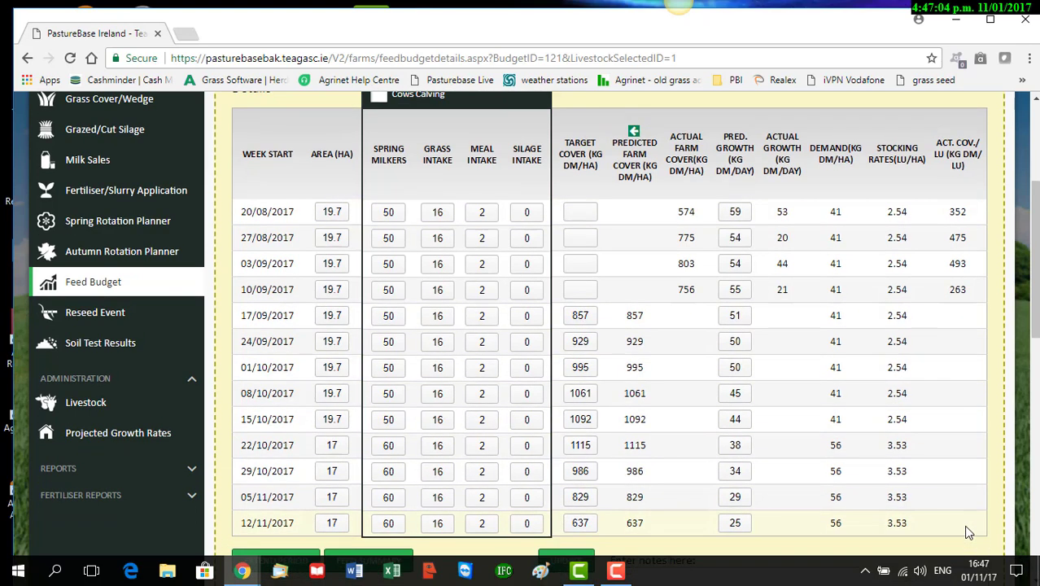
scroll(969, 533, "down", 2)
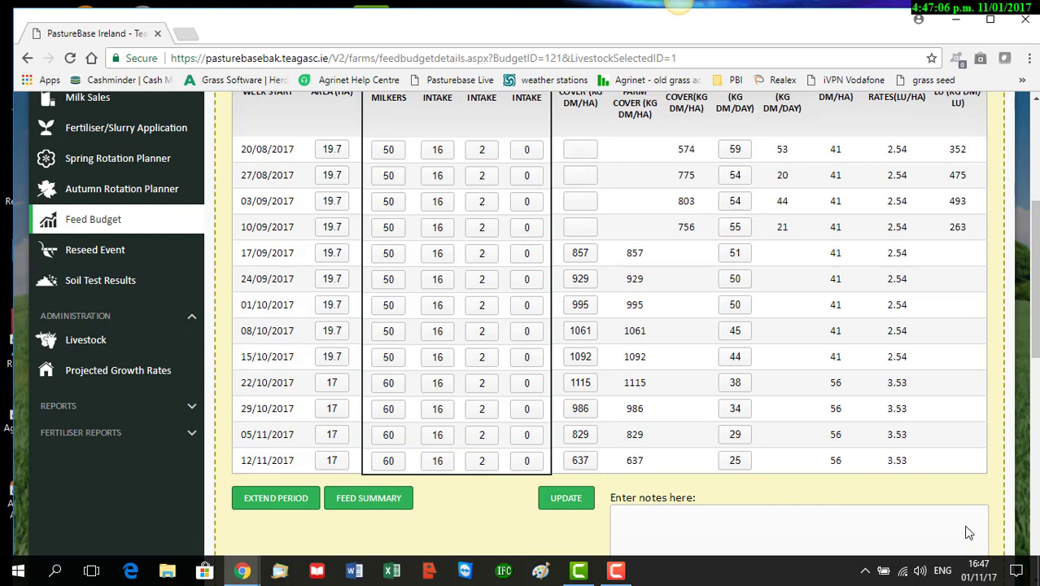
scroll(968, 532, "down", 5)
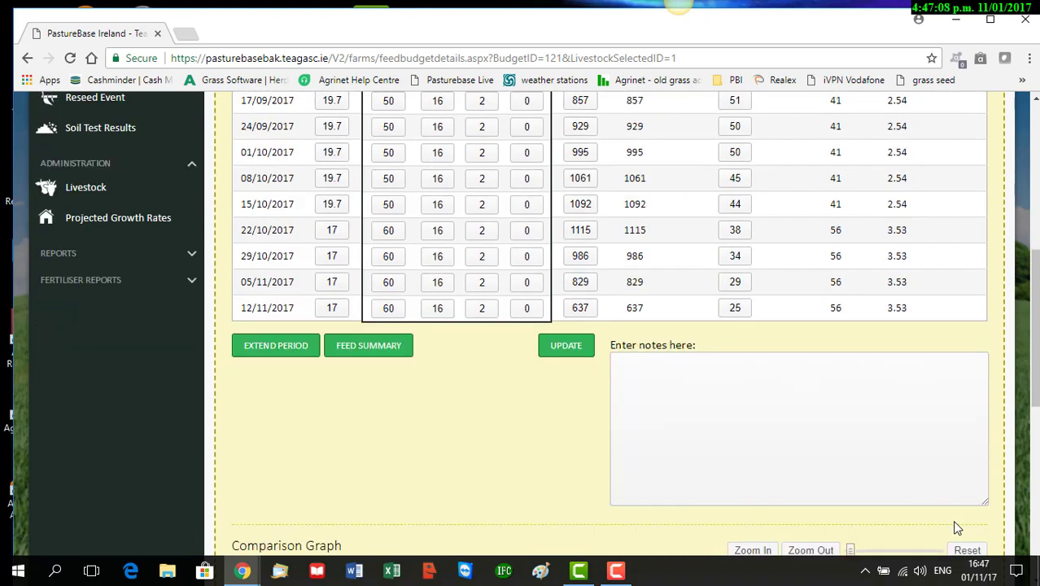
scroll(871, 413, "up", 5)
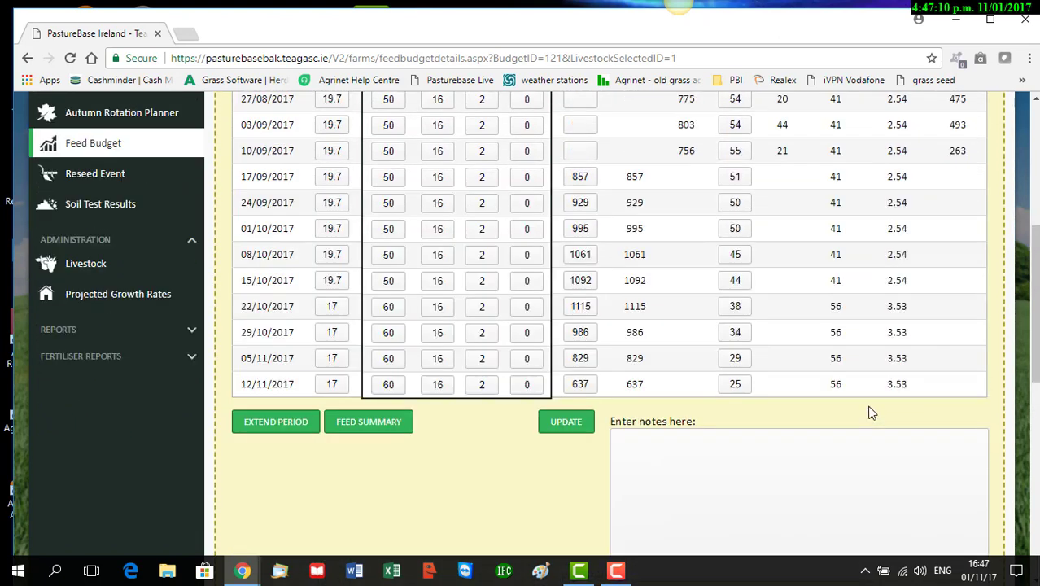
scroll(870, 414, "up", 3)
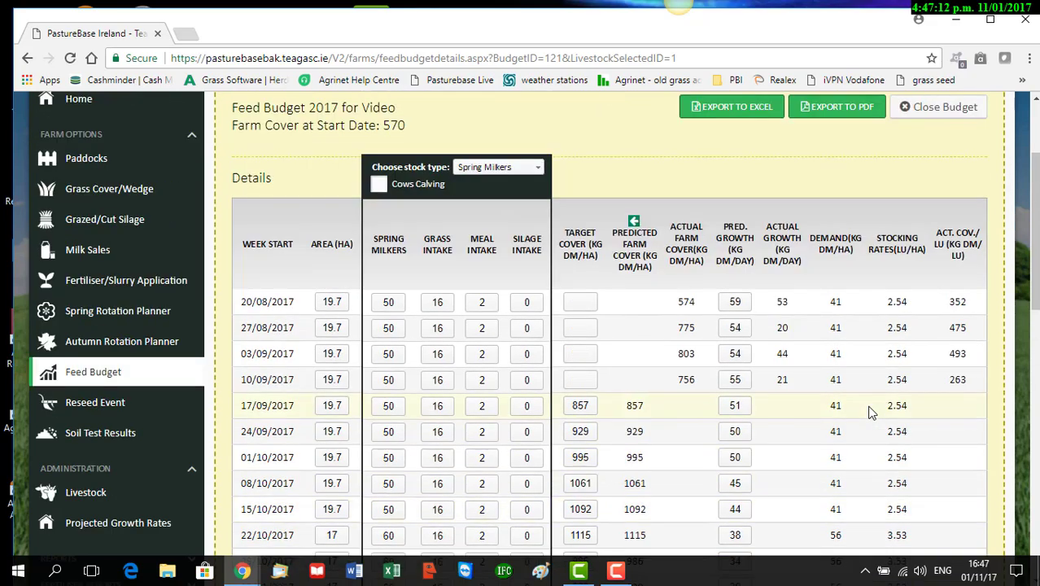